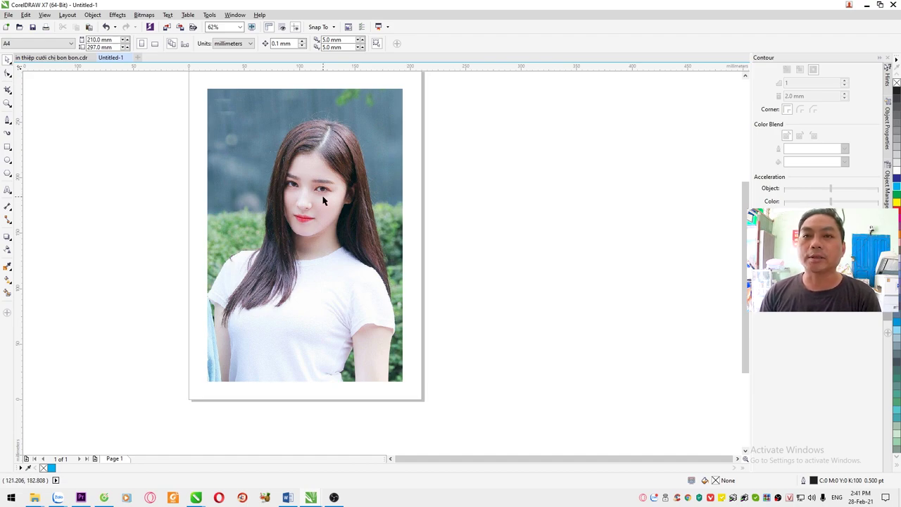
{"action": "scroll", "coordinate": [423, 235], "scroll_direction": "up", "scroll_amount": 2}
{"action": "scroll", "coordinate": [585, 265], "scroll_direction": "down", "scroll_amount": 2}
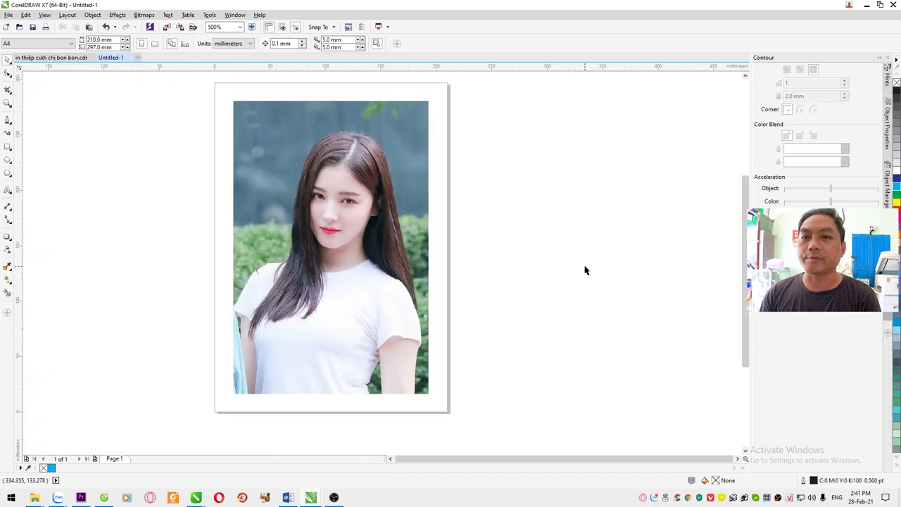
{"action": "scroll", "coordinate": [454, 243], "scroll_direction": "down", "scroll_amount": 2}
{"action": "scroll", "coordinate": [322, 237], "scroll_direction": "up", "scroll_amount": 4}
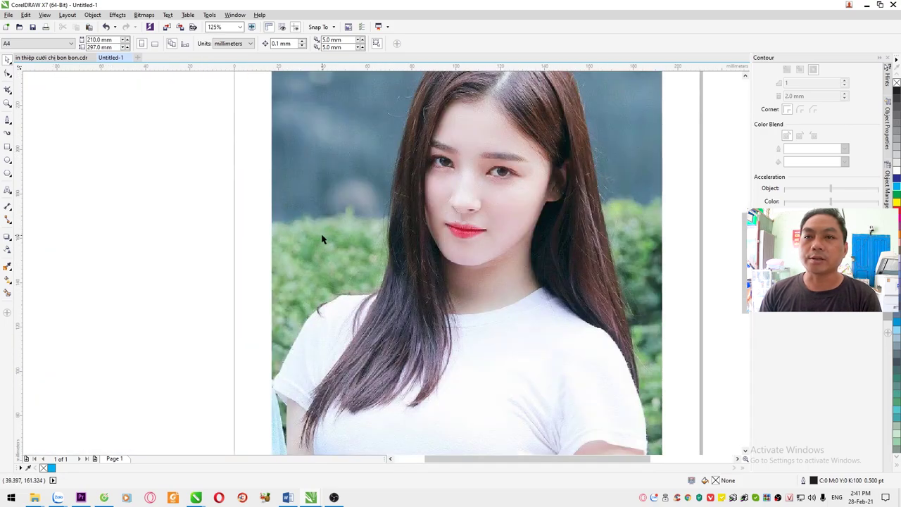
{"action": "scroll", "coordinate": [371, 243], "scroll_direction": "down", "scroll_amount": 2}
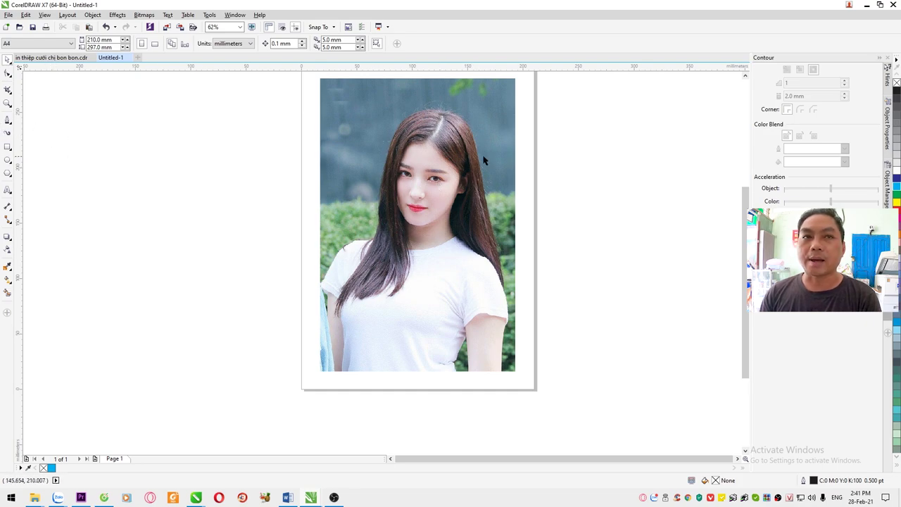
Start a Pen tool outline at the photo's bottom edge and trace up the outer edge of the woman's left-hand arm
{"action": "left_click", "coordinate": [7, 122]}
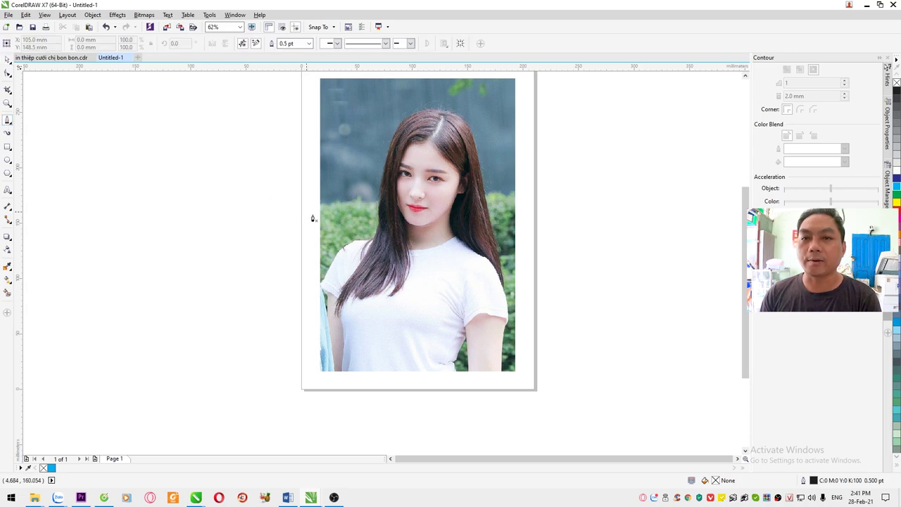
{"action": "scroll", "coordinate": [317, 357], "scroll_direction": "up", "scroll_amount": 5}
{"action": "scroll", "coordinate": [316, 356], "scroll_direction": "down", "scroll_amount": 3}
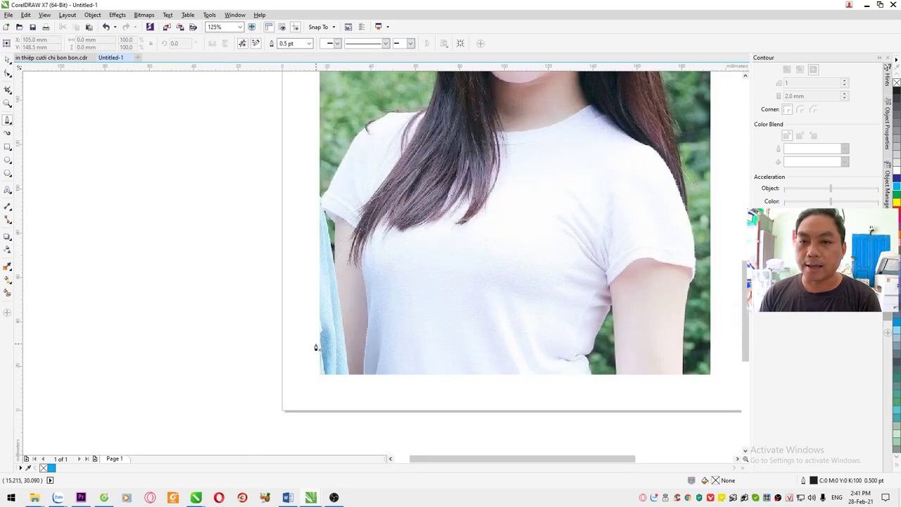
{"action": "scroll", "coordinate": [343, 375], "scroll_direction": "up", "scroll_amount": 2}
{"action": "left_click", "coordinate": [355, 377]}
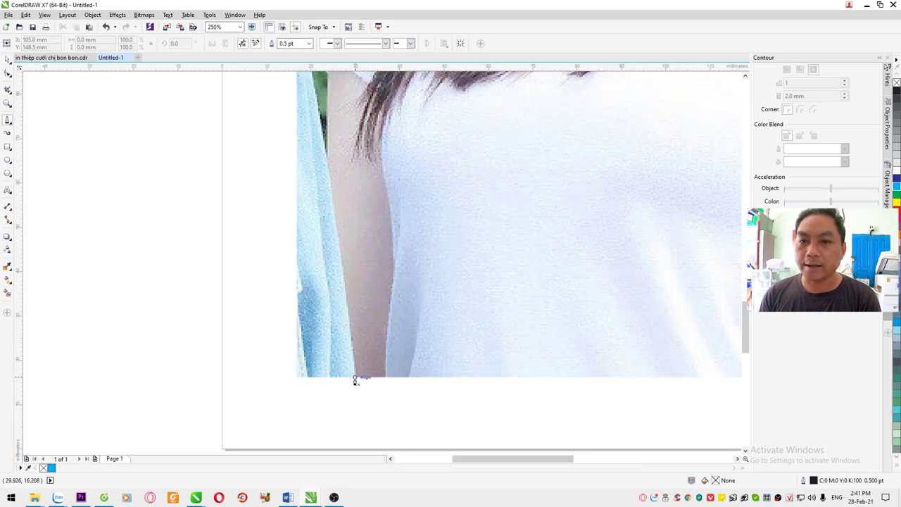
{"action": "left_click", "coordinate": [345, 293]}
{"action": "left_click", "coordinate": [331, 209]}
{"action": "left_click", "coordinate": [328, 153]}
{"action": "scroll", "coordinate": [329, 159], "scroll_direction": "down", "scroll_amount": 3}
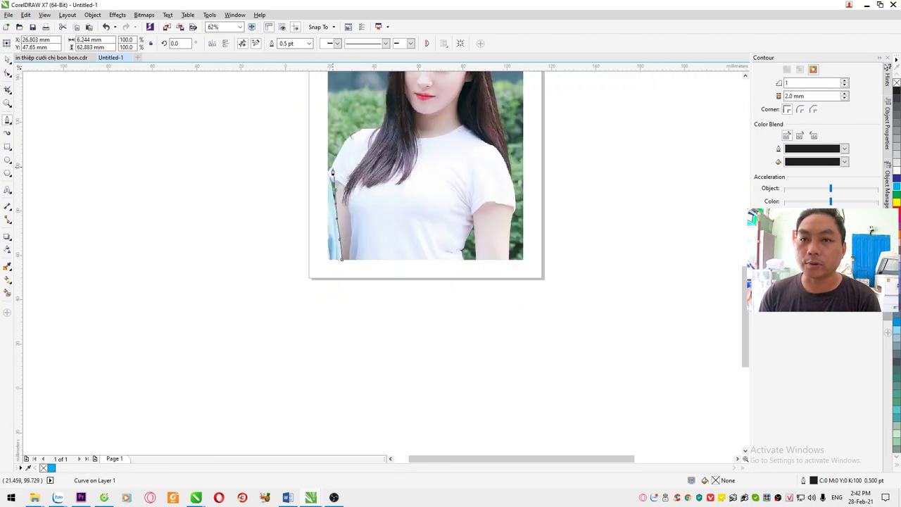
Continue the outline around the left-hand sleeve's hem and up its outer edge towards the shoulder
{"action": "scroll", "coordinate": [332, 171], "scroll_direction": "up", "scroll_amount": 6}
{"action": "left_click", "coordinate": [317, 162]}
{"action": "left_click", "coordinate": [331, 144]}
{"action": "scroll", "coordinate": [331, 148], "scroll_direction": "down", "scroll_amount": 3}
{"action": "scroll", "coordinate": [310, 204], "scroll_direction": "up", "scroll_amount": 2}
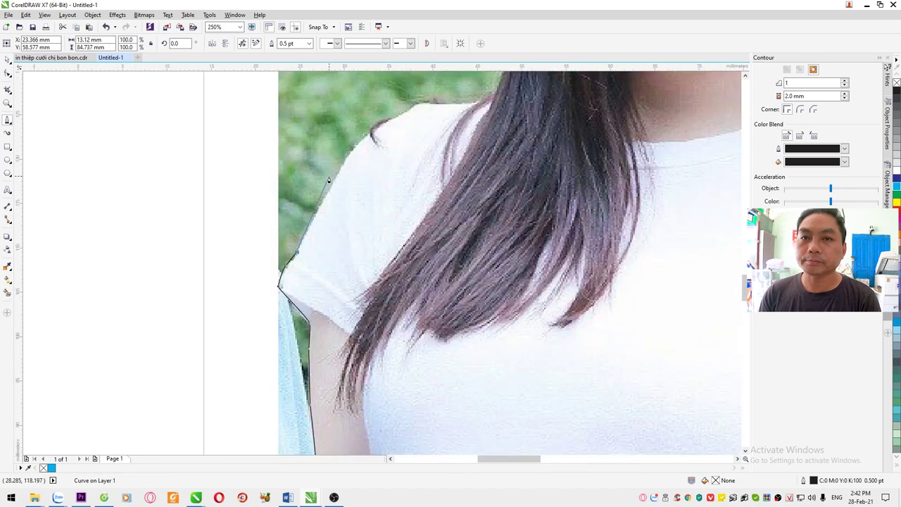
{"action": "scroll", "coordinate": [328, 180], "scroll_direction": "up", "scroll_amount": 2}
{"action": "left_click", "coordinate": [356, 143]}
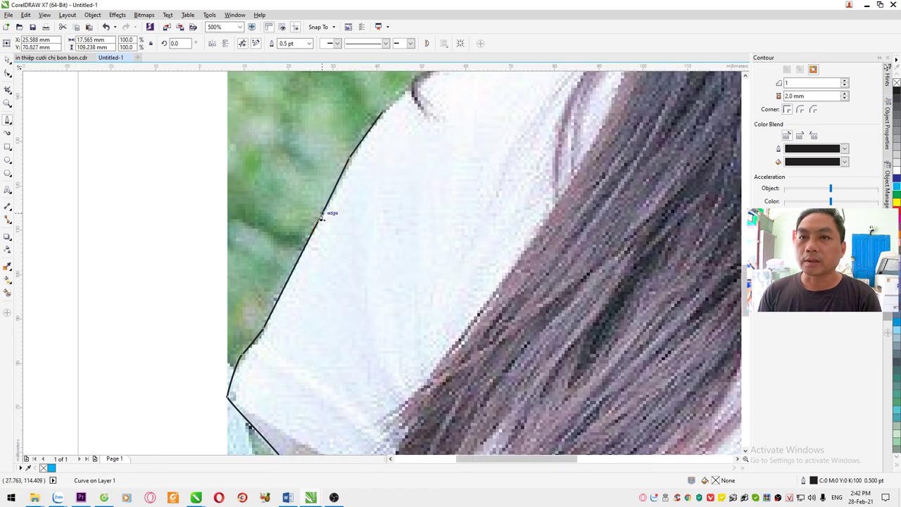
Trace the outline across the top of the left-hand shoulder to where it meets the long hair
{"action": "scroll", "coordinate": [321, 216], "scroll_direction": "down", "scroll_amount": 3}
{"action": "scroll", "coordinate": [342, 183], "scroll_direction": "up", "scroll_amount": 2}
{"action": "left_click", "coordinate": [373, 172]}
{"action": "left_click", "coordinate": [398, 171]}
{"action": "left_click", "coordinate": [431, 172]}
{"action": "left_click", "coordinate": [445, 169]}
{"action": "left_click", "coordinate": [456, 156]}
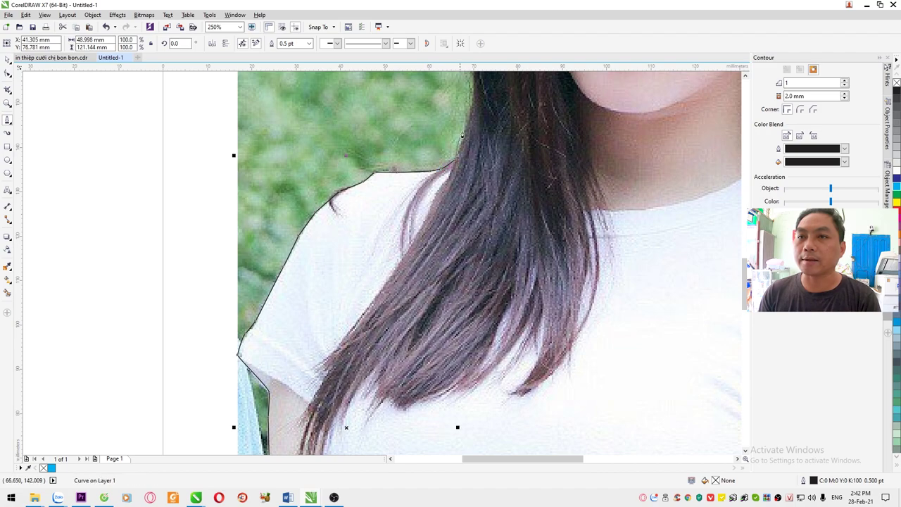
Extend the outline up the outer edge of the left-hand hair from the shoulder to face level
{"action": "scroll", "coordinate": [463, 136], "scroll_direction": "down", "scroll_amount": 3}
{"action": "scroll", "coordinate": [408, 212], "scroll_direction": "up", "scroll_amount": 4}
{"action": "scroll", "coordinate": [407, 208], "scroll_direction": "down", "scroll_amount": 2}
{"action": "scroll", "coordinate": [415, 201], "scroll_direction": "down", "scroll_amount": 2}
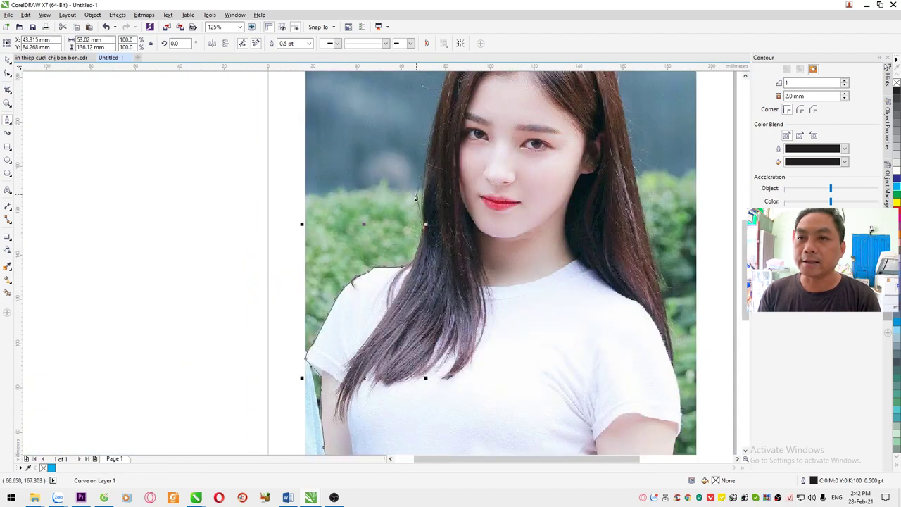
{"action": "scroll", "coordinate": [416, 199], "scroll_direction": "up", "scroll_amount": 2}
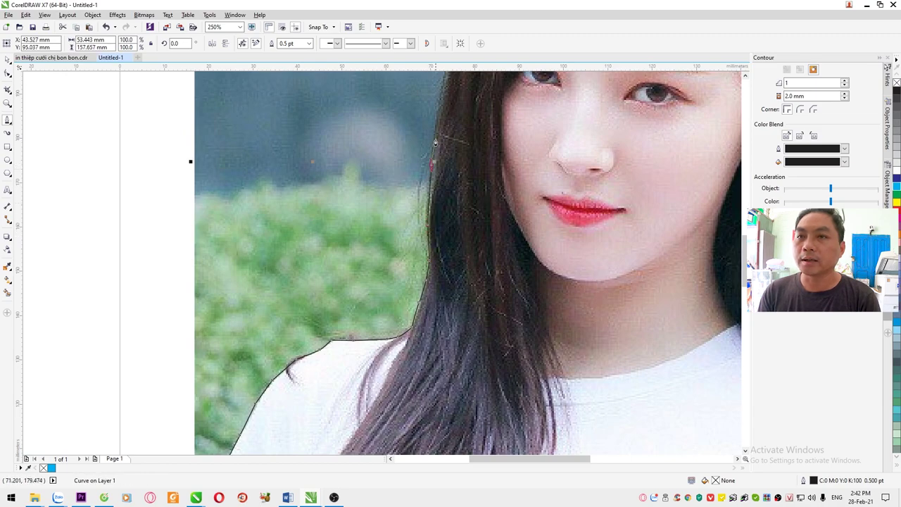
{"action": "scroll", "coordinate": [431, 147], "scroll_direction": "down", "scroll_amount": 3}
{"action": "scroll", "coordinate": [418, 211], "scroll_direction": "up", "scroll_amount": 2}
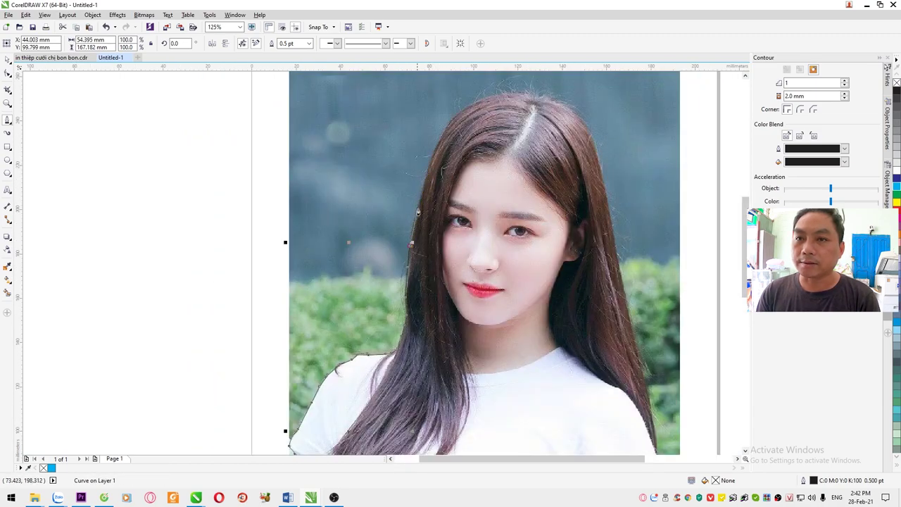
Trace the upper left-hand hair edge and continue the outline over the crown of the head
{"action": "left_click", "coordinate": [426, 178]}
{"action": "left_click", "coordinate": [439, 139]}
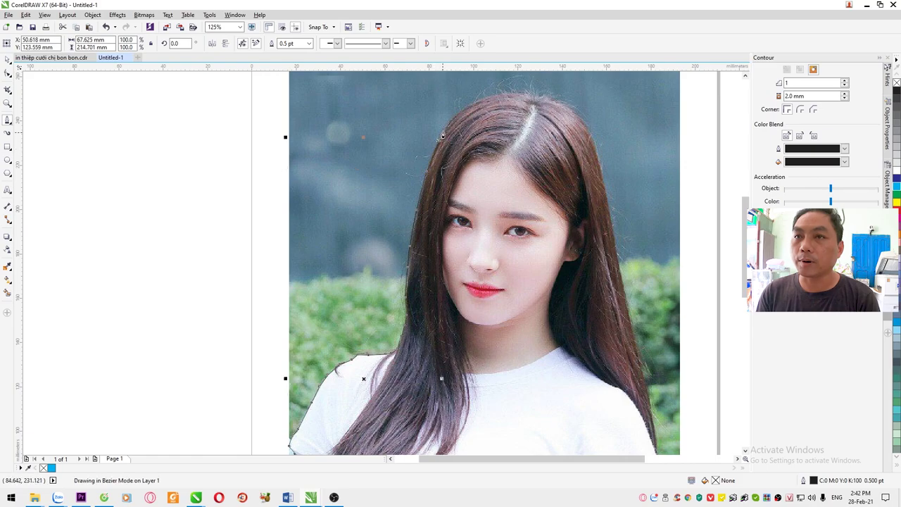
{"action": "left_click", "coordinate": [446, 127]}
{"action": "left_click", "coordinate": [467, 103]}
{"action": "left_click", "coordinate": [517, 92]}
{"action": "left_click", "coordinate": [537, 96]}
{"action": "scroll", "coordinate": [571, 107], "scroll_direction": "up", "scroll_amount": 2}
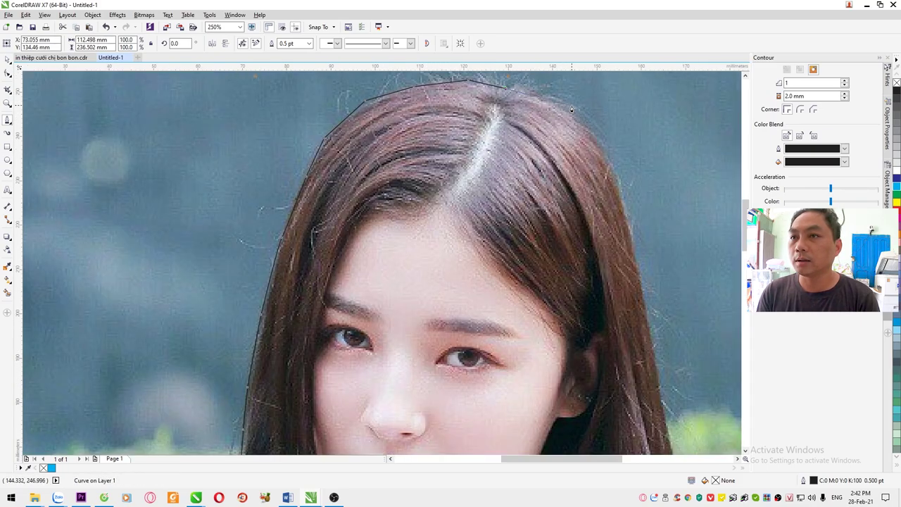
Trace the outline from the crown down the upper right-hand side of the head
{"action": "left_click", "coordinate": [566, 113]}
{"action": "left_click", "coordinate": [596, 138]}
{"action": "left_click", "coordinate": [611, 173]}
{"action": "left_click", "coordinate": [619, 202]}
{"action": "scroll", "coordinate": [619, 202], "scroll_direction": "down", "scroll_amount": 4}
{"action": "scroll", "coordinate": [552, 164], "scroll_direction": "up", "scroll_amount": 2}
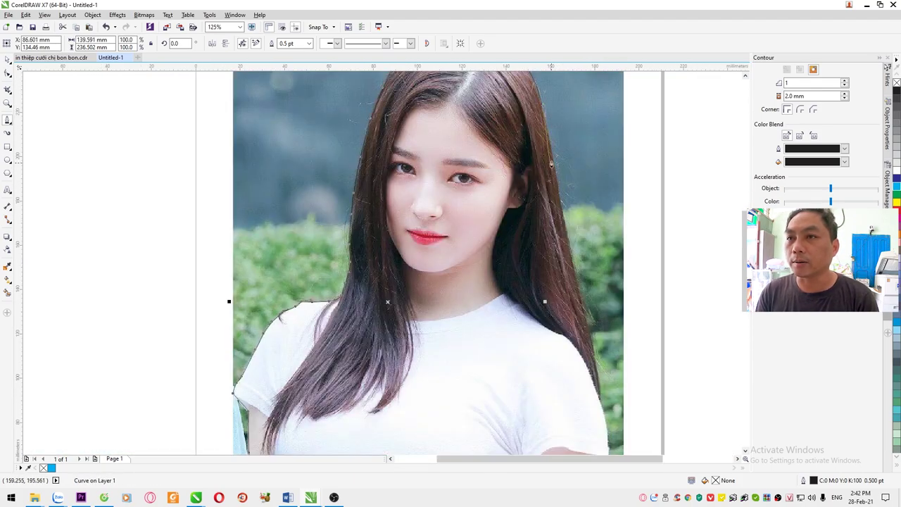
Continue the outline down the outer edge of the right-hand hair to where it ends on the sleeve
{"action": "scroll", "coordinate": [552, 164], "scroll_direction": "up", "scroll_amount": 2}
{"action": "left_click", "coordinate": [567, 243]}
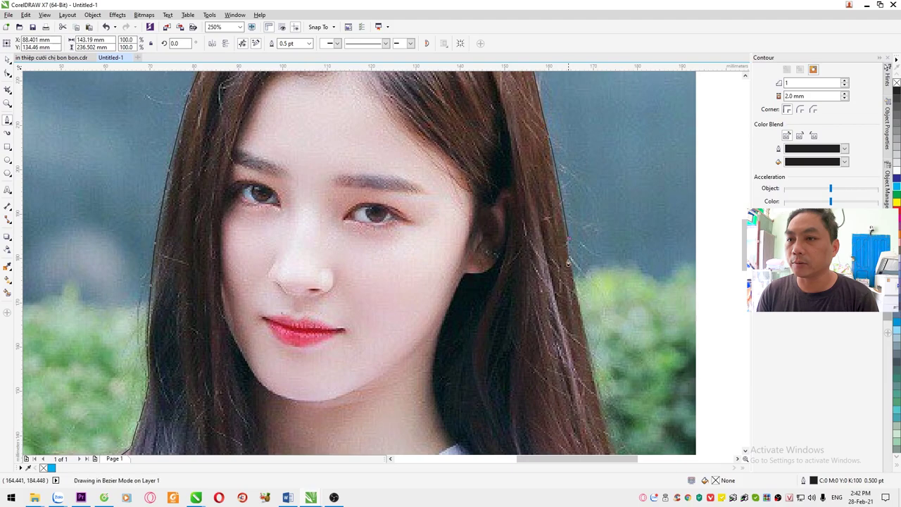
{"action": "left_click", "coordinate": [583, 318]}
{"action": "scroll", "coordinate": [523, 186], "scroll_direction": "down", "scroll_amount": 4}
{"action": "scroll", "coordinate": [546, 258], "scroll_direction": "up", "scroll_amount": 1}
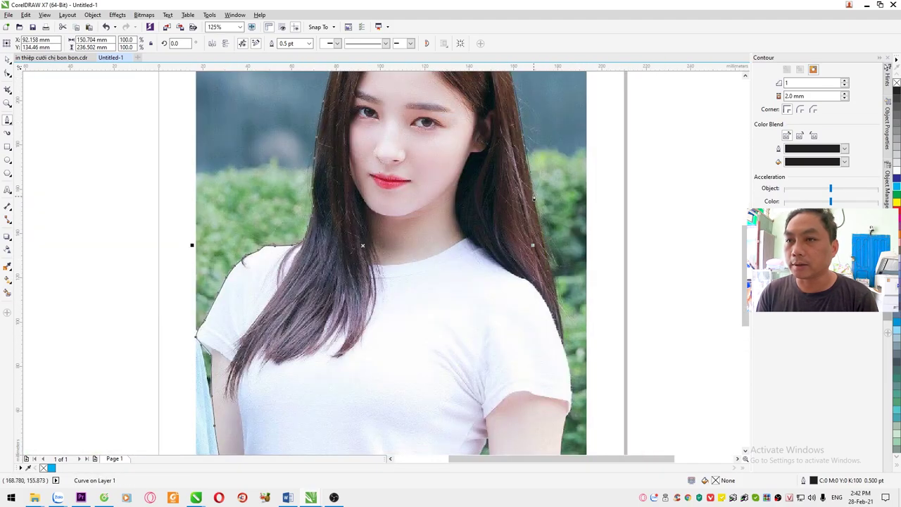
{"action": "left_click", "coordinate": [562, 330]}
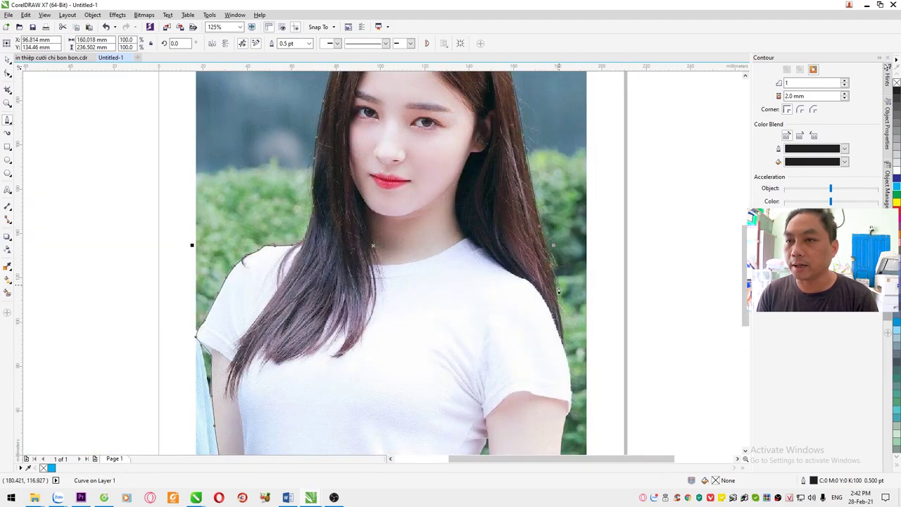
{"action": "left_click", "coordinate": [563, 350]}
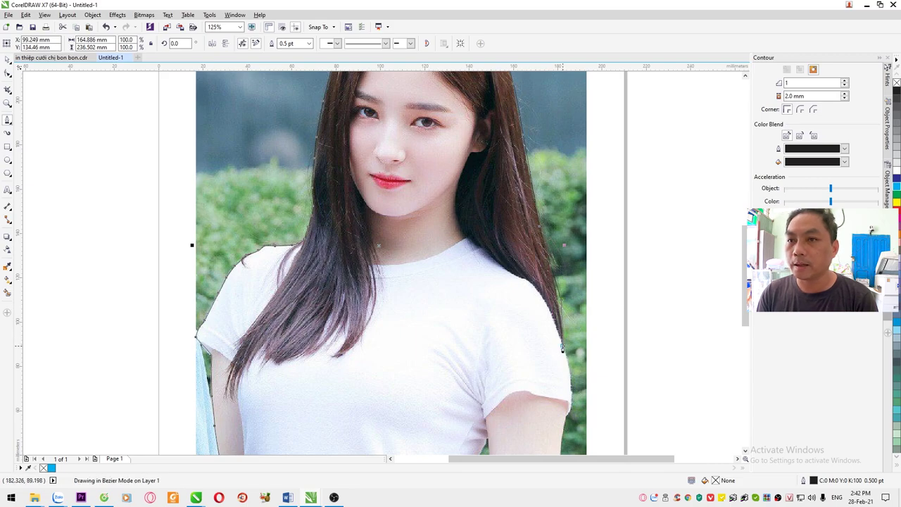
Trace the right-hand sleeve's outer edge and the arm below it down to the photo's bottom edge
{"action": "scroll", "coordinate": [556, 317], "scroll_direction": "down", "scroll_amount": 3}
{"action": "scroll", "coordinate": [547, 281], "scroll_direction": "up", "scroll_amount": 1}
{"action": "scroll", "coordinate": [535, 280], "scroll_direction": "up", "scroll_amount": 2}
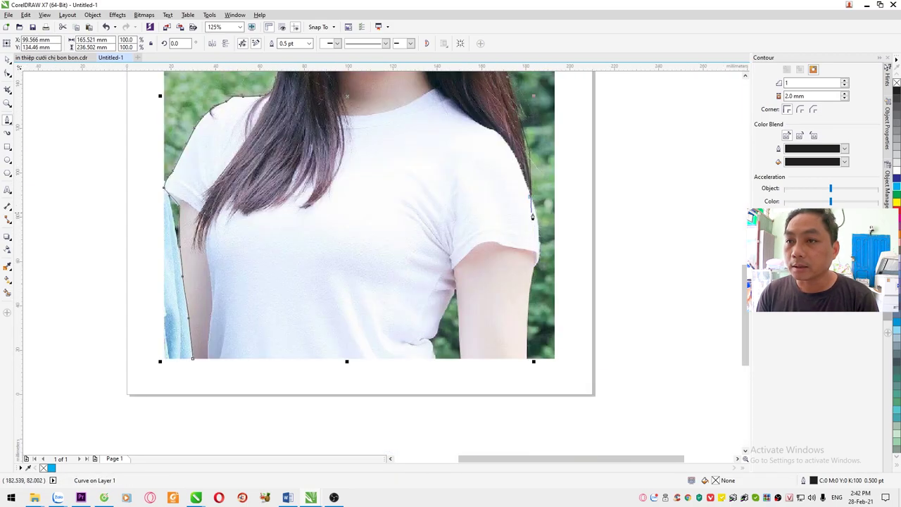
{"action": "left_click", "coordinate": [537, 248]}
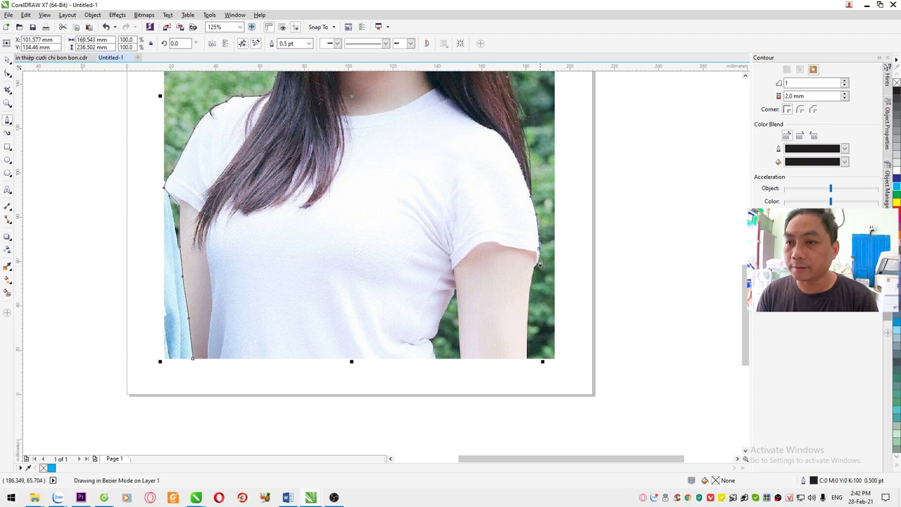
{"action": "left_click", "coordinate": [533, 273]}
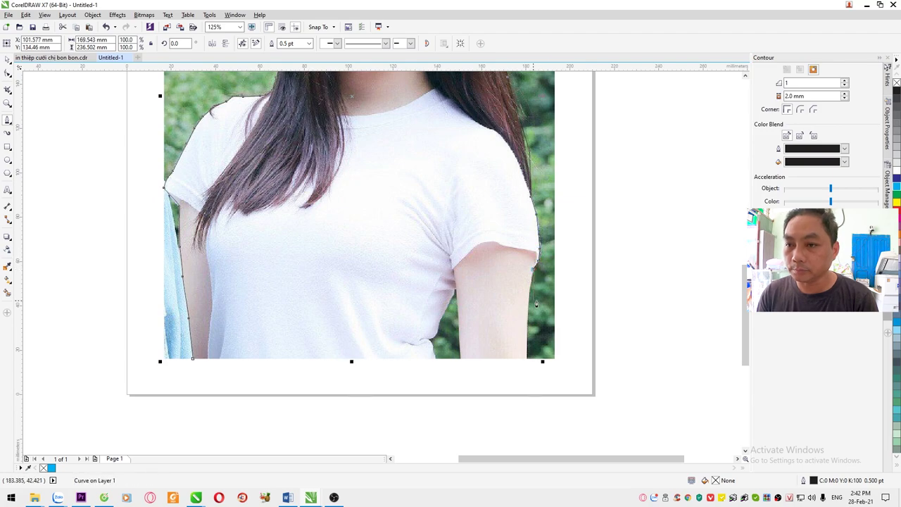
{"action": "scroll", "coordinate": [521, 355], "scroll_direction": "up", "scroll_amount": 1}
{"action": "left_click", "coordinate": [528, 359]}
Trace across the right-hand arm's lower end and up its inner edge to the gap beside the shirt
{"action": "left_click", "coordinate": [402, 364]}
{"action": "left_click", "coordinate": [392, 227]}
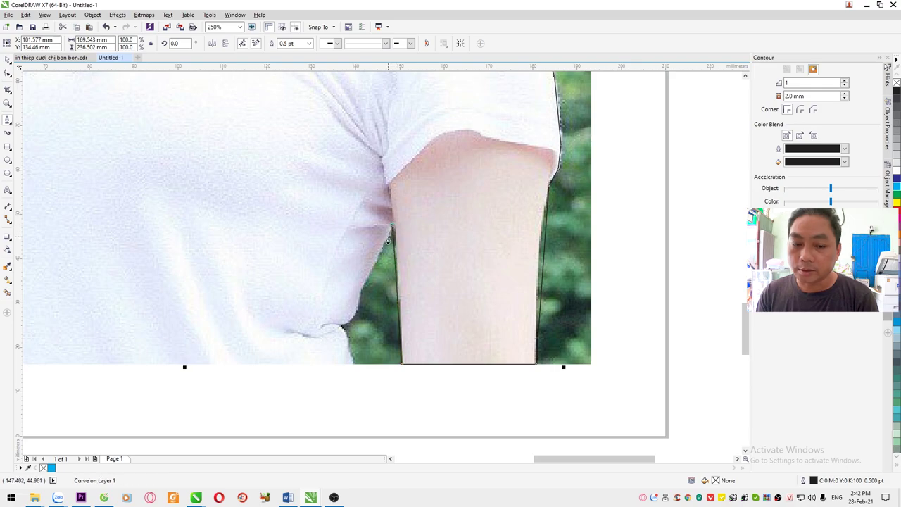
{"action": "double_click", "coordinate": [394, 241]}
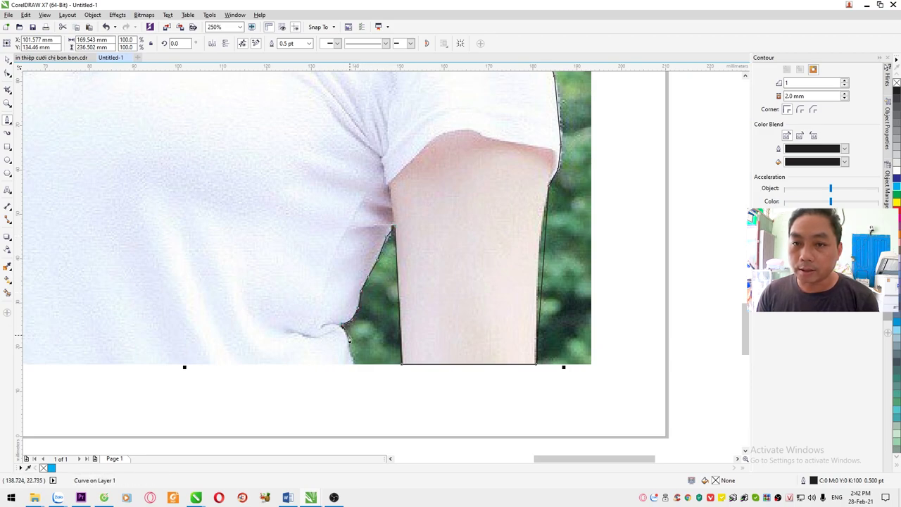
Close the outline at its starting point along the photo's bottom edge
{"action": "scroll", "coordinate": [350, 355], "scroll_direction": "down", "scroll_amount": 3}
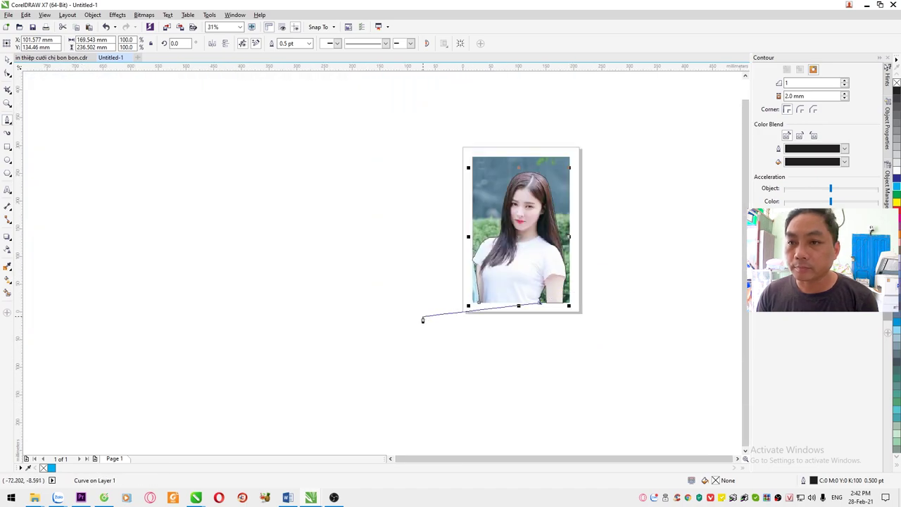
{"action": "scroll", "coordinate": [493, 308], "scroll_direction": "up", "scroll_amount": 2}
{"action": "left_click", "coordinate": [428, 301]}
{"action": "scroll", "coordinate": [428, 301], "scroll_direction": "down", "scroll_amount": 3}
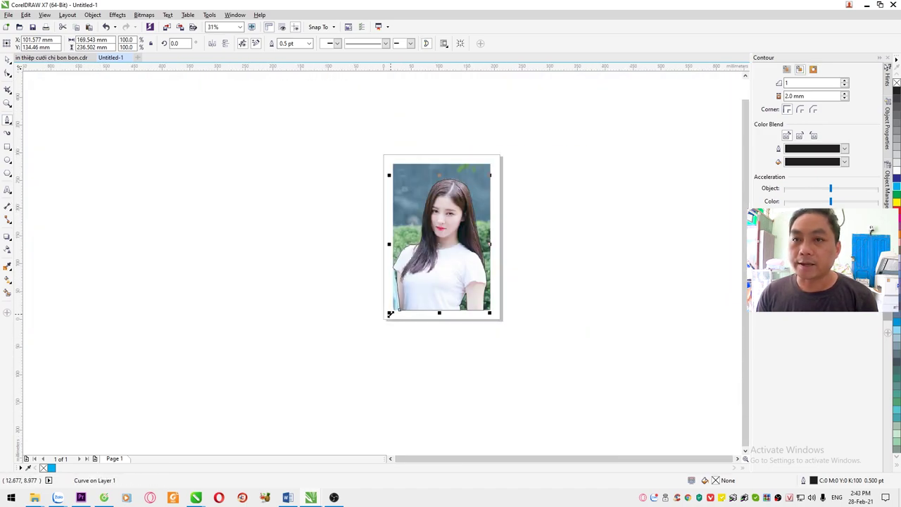
Intersect the photo with the closed outline and move the resulting cutout to the blank area right of the page
{"action": "key", "text": "space"}
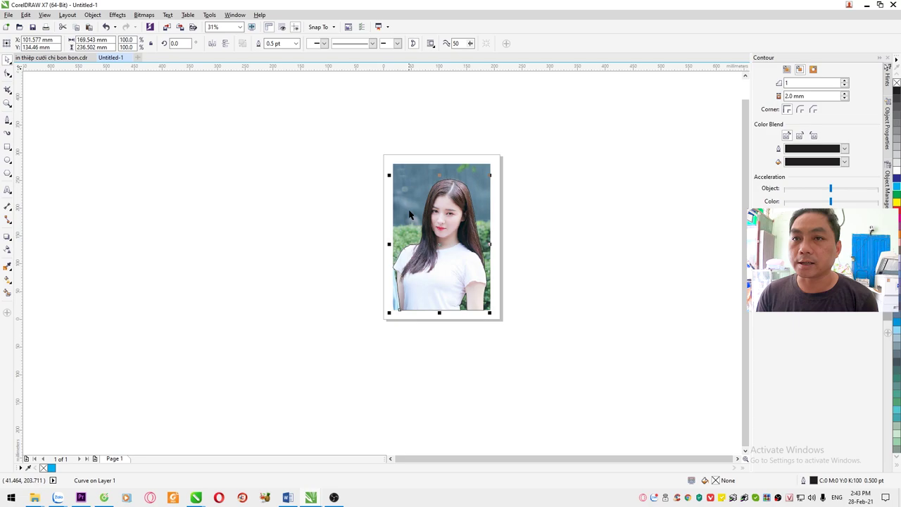
{"action": "left_click", "coordinate": [368, 145]}
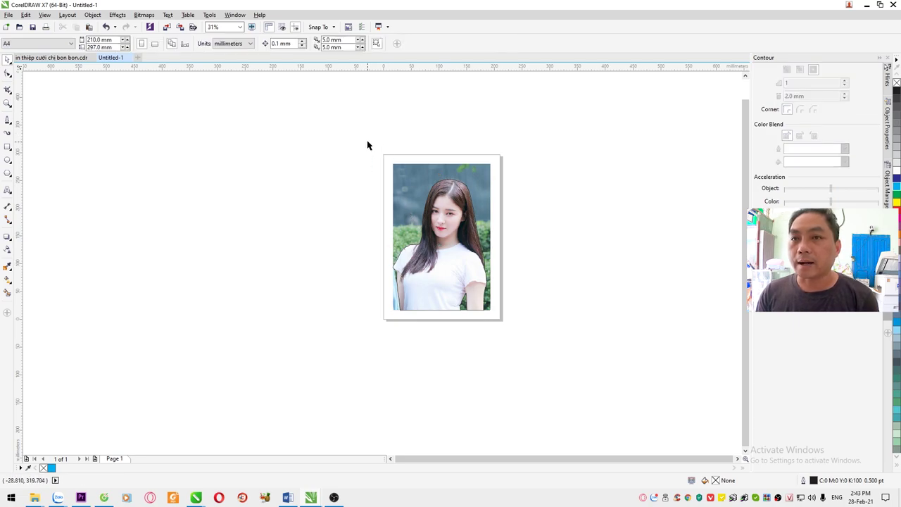
{"action": "left_click_drag", "start_coordinate": [360, 137], "coordinate": [558, 360]}
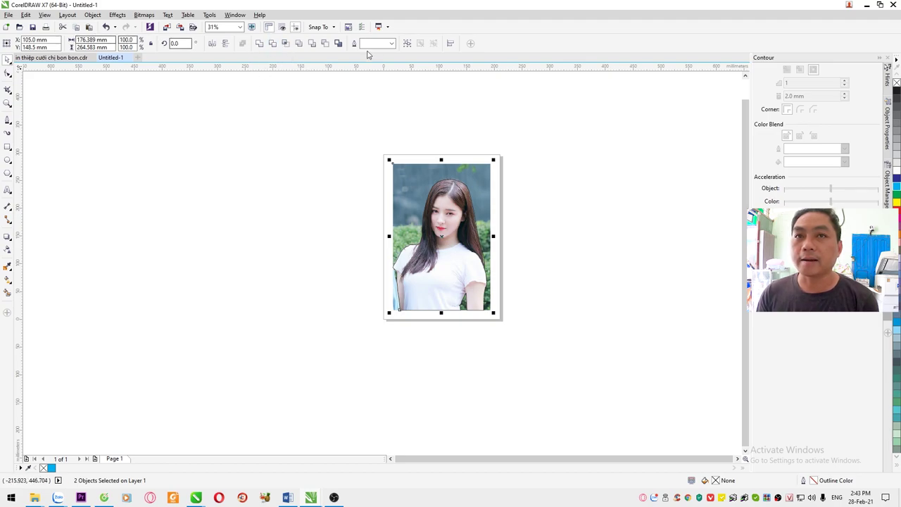
{"action": "left_click", "coordinate": [286, 46]}
{"action": "left_click_drag", "start_coordinate": [442, 245], "coordinate": [556, 237]}
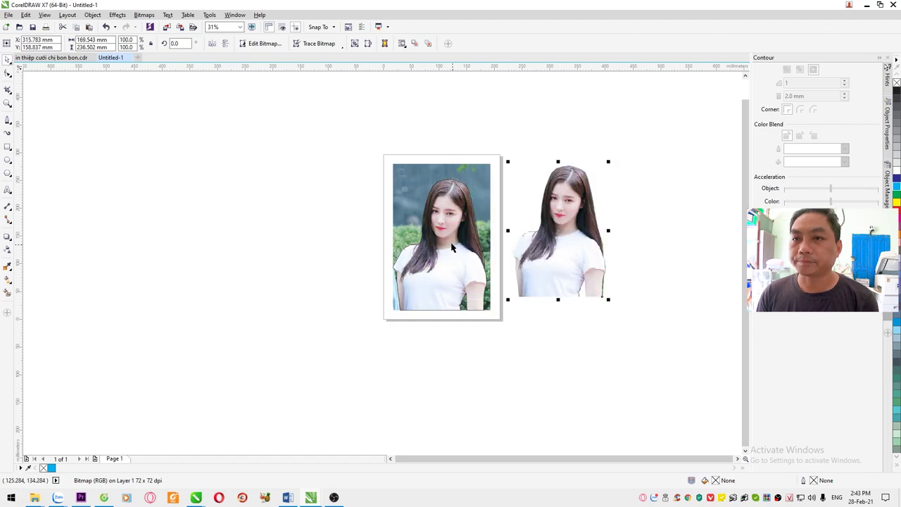
Remove the traced outline from the original photo and clear the selection
{"action": "left_click", "coordinate": [439, 238]}
{"action": "key", "text": "Escape"}
{"action": "scroll", "coordinate": [376, 208], "scroll_direction": "down", "scroll_amount": 4}
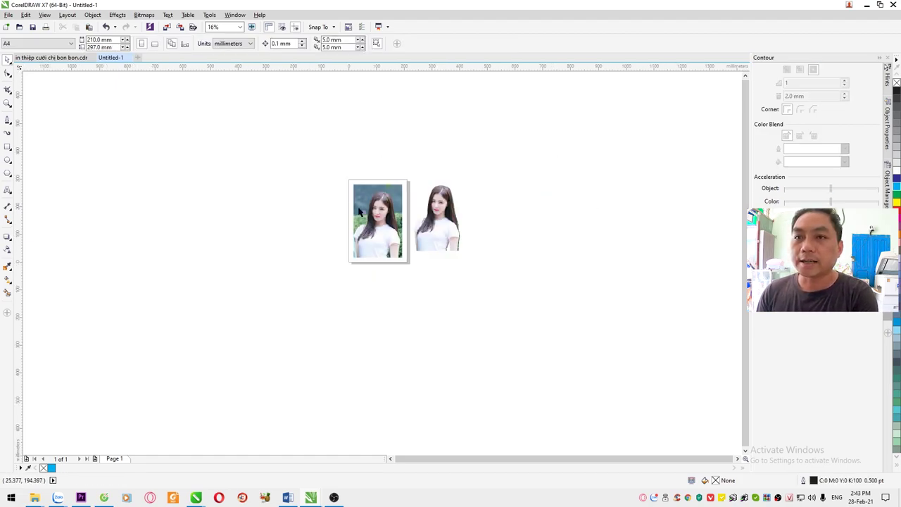
{"action": "scroll", "coordinate": [391, 208], "scroll_direction": "up", "scroll_amount": 4}
{"action": "scroll", "coordinate": [391, 207], "scroll_direction": "up", "scroll_amount": 2}
Move the cutout down so its lower edge lines up with that of the original photo
{"action": "left_click", "coordinate": [439, 218]}
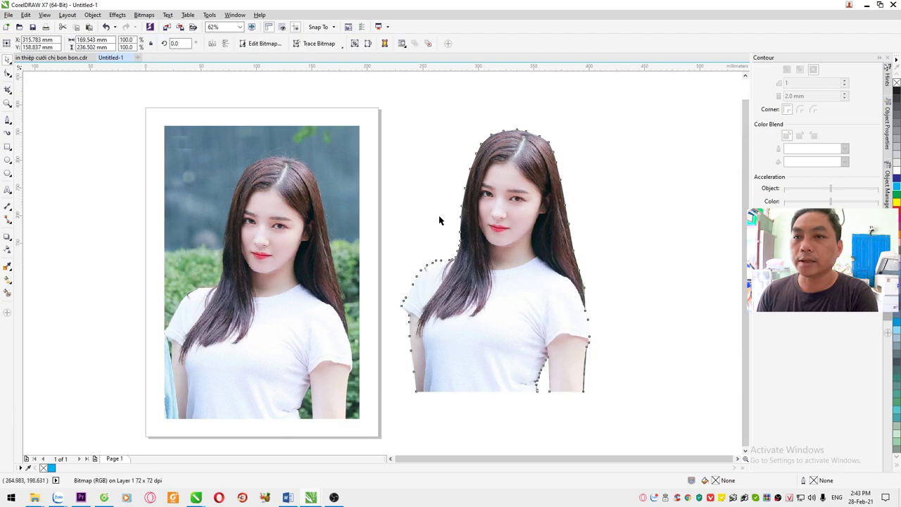
{"action": "scroll", "coordinate": [449, 213], "scroll_direction": "down", "scroll_amount": 2}
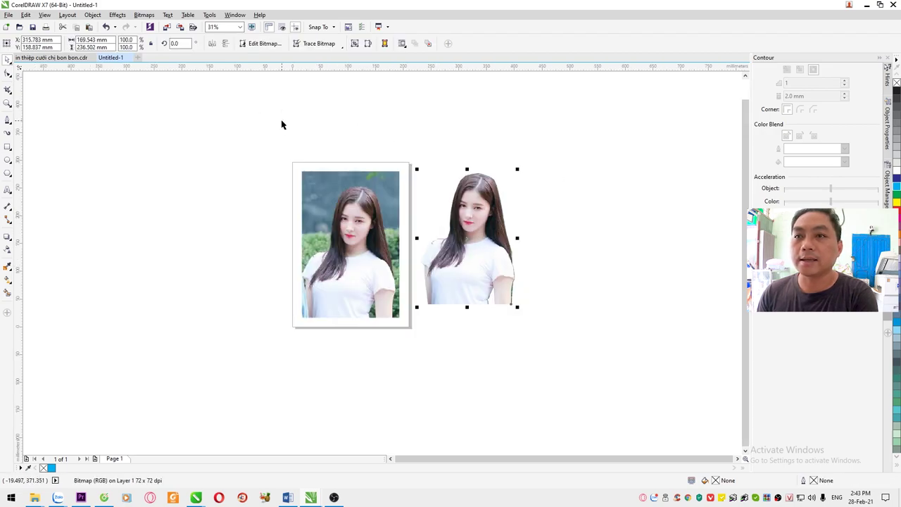
{"action": "left_click_drag", "start_coordinate": [465, 223], "coordinate": [466, 237]}
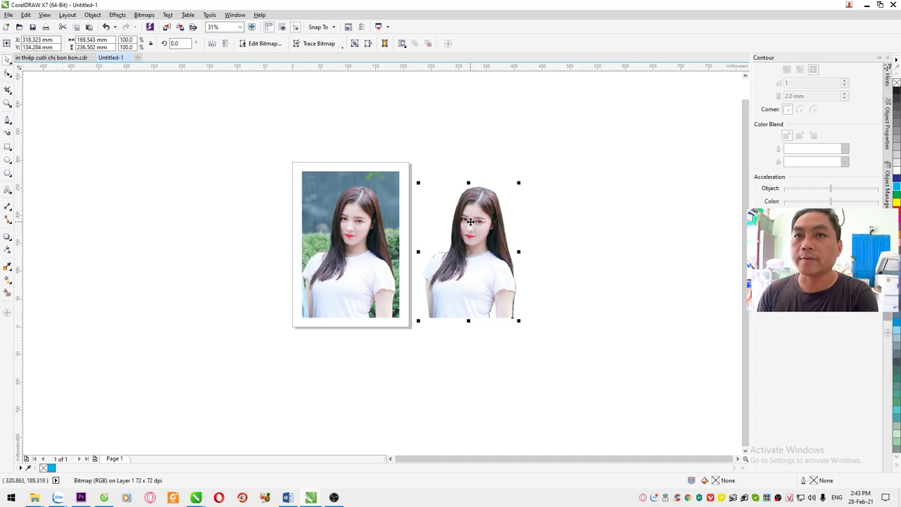
{"action": "left_click", "coordinate": [259, 44]}
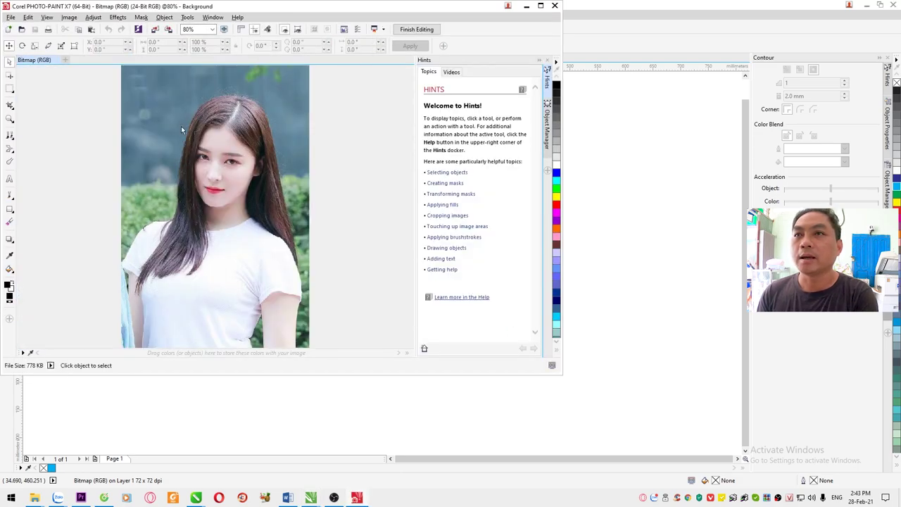
{"action": "left_click", "coordinate": [554, 7]}
{"action": "left_click", "coordinate": [594, 215]}
{"action": "left_click", "coordinate": [482, 218]}
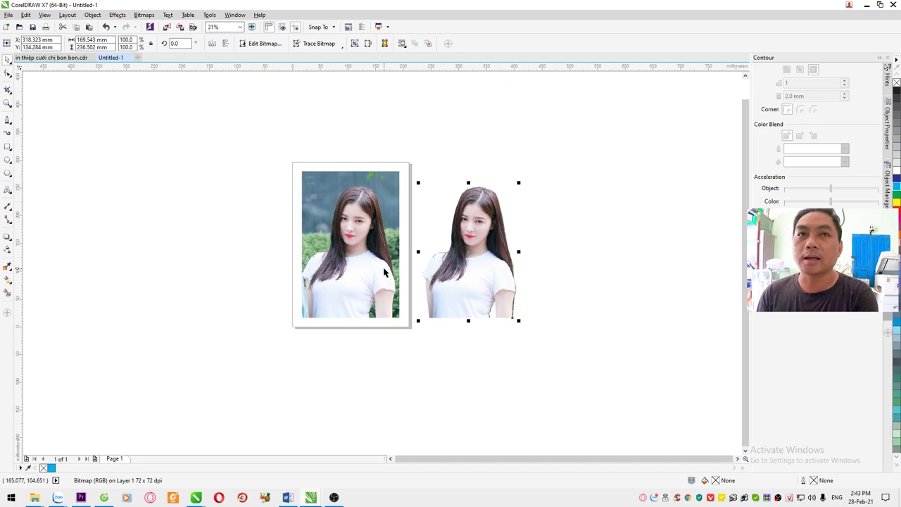
Convert the cutout to a 300 dpi CMYK Color (32-bit) bitmap with anti-aliasing and a transparent background
{"action": "left_click", "coordinate": [144, 15]}
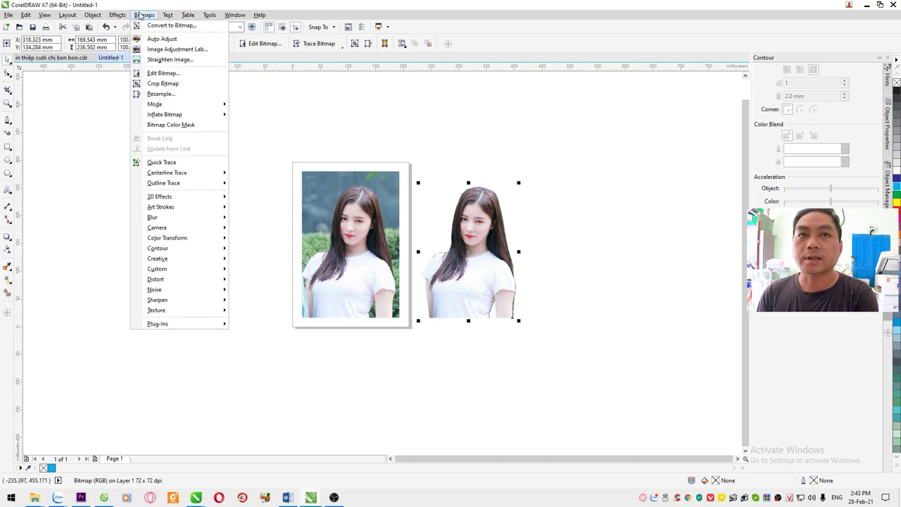
{"action": "left_click", "coordinate": [168, 15]}
{"action": "left_click", "coordinate": [117, 15]}
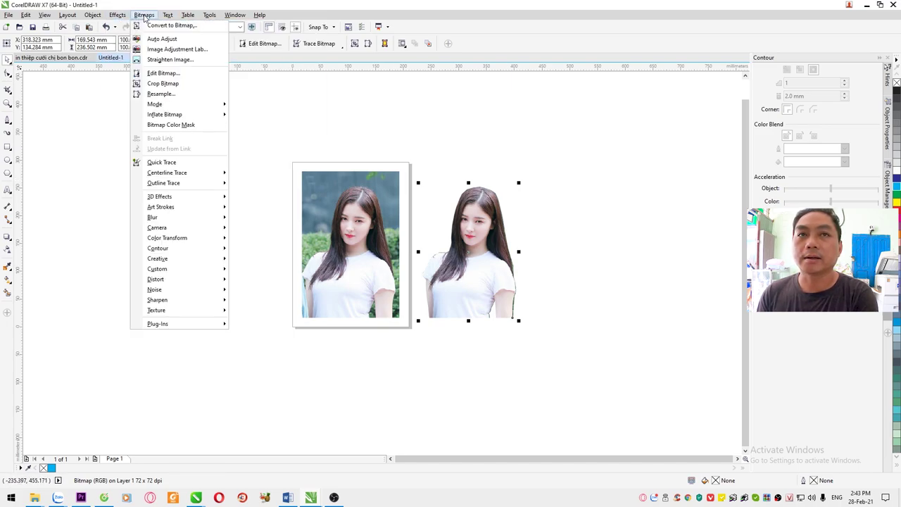
{"action": "left_click", "coordinate": [155, 26]}
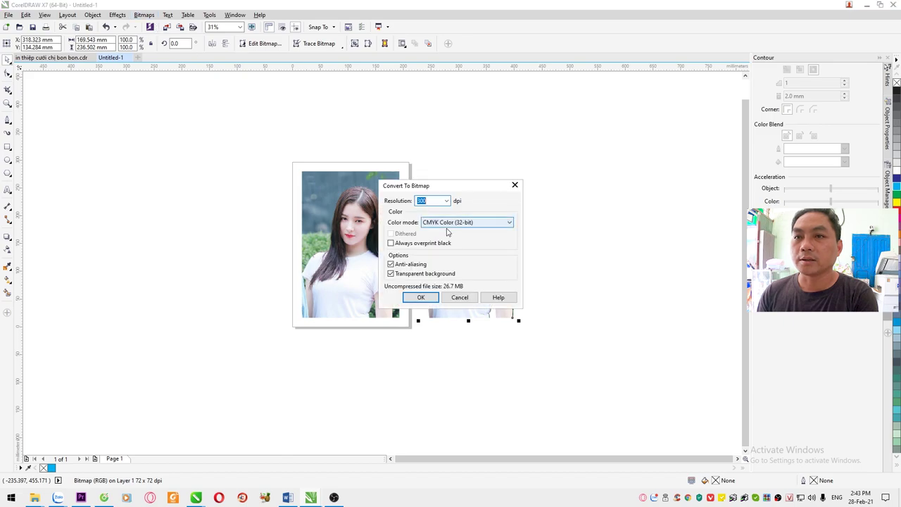
{"action": "left_click", "coordinate": [414, 299]}
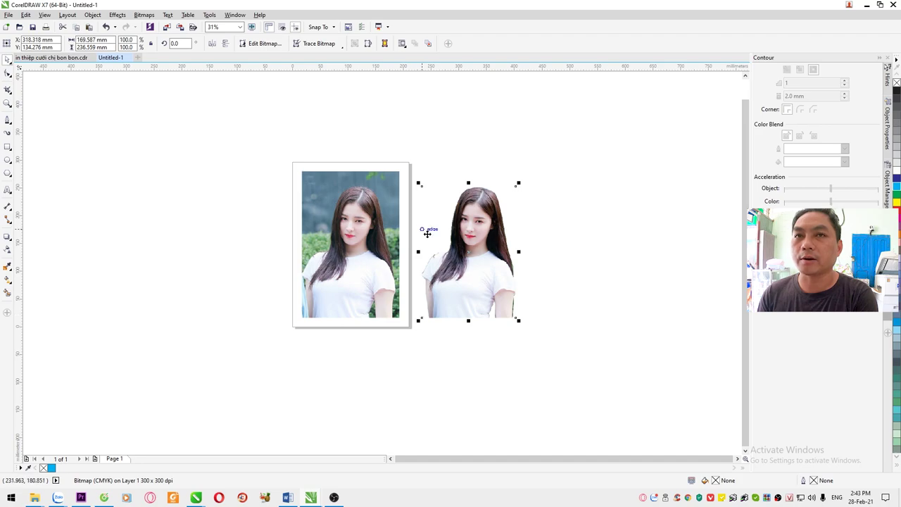
Open the cutout for editing in Corel PHOTO-PAINT and convert it to 8-bit grayscale with the default color profile
{"action": "left_click", "coordinate": [260, 44]}
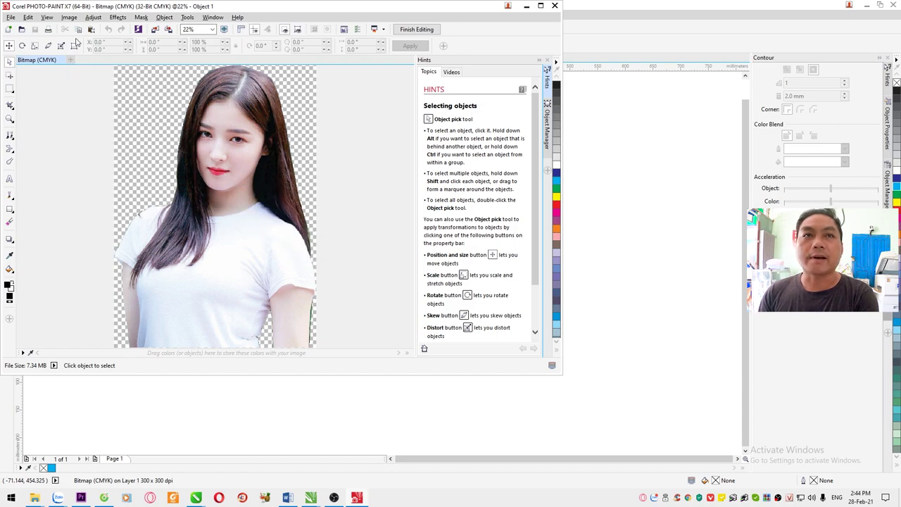
{"action": "left_click", "coordinate": [69, 18]}
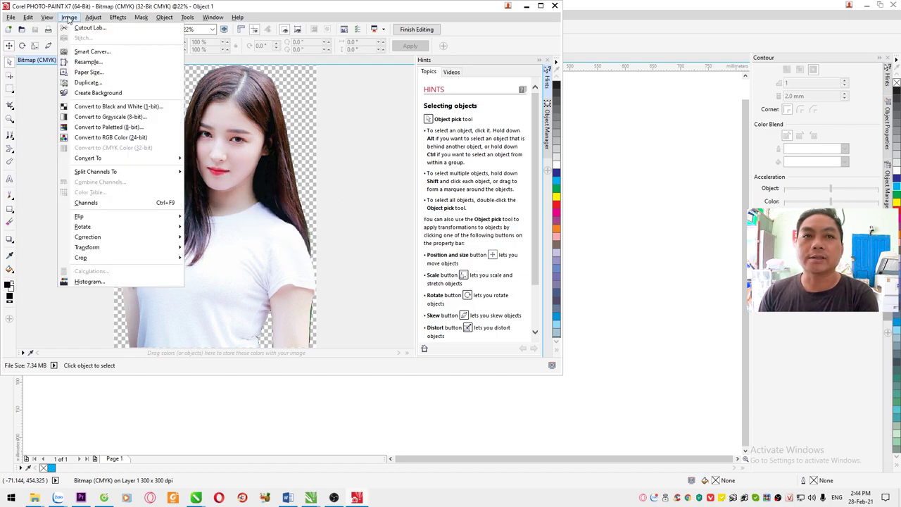
{"action": "left_click", "coordinate": [102, 117]}
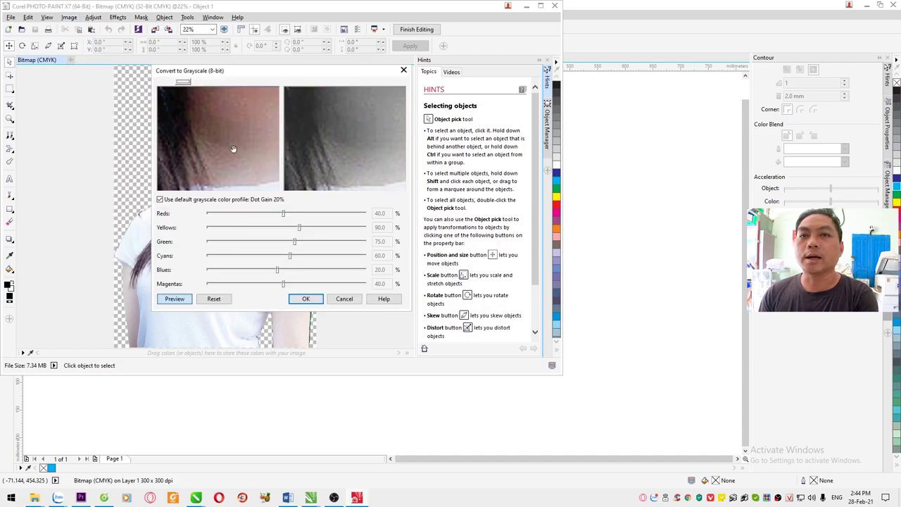
{"action": "right_click", "coordinate": [231, 118]}
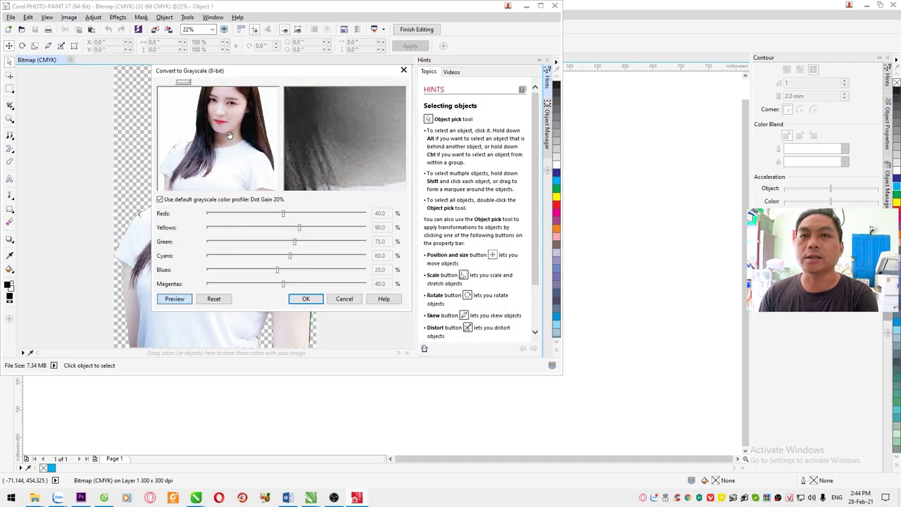
{"action": "left_click", "coordinate": [224, 135]}
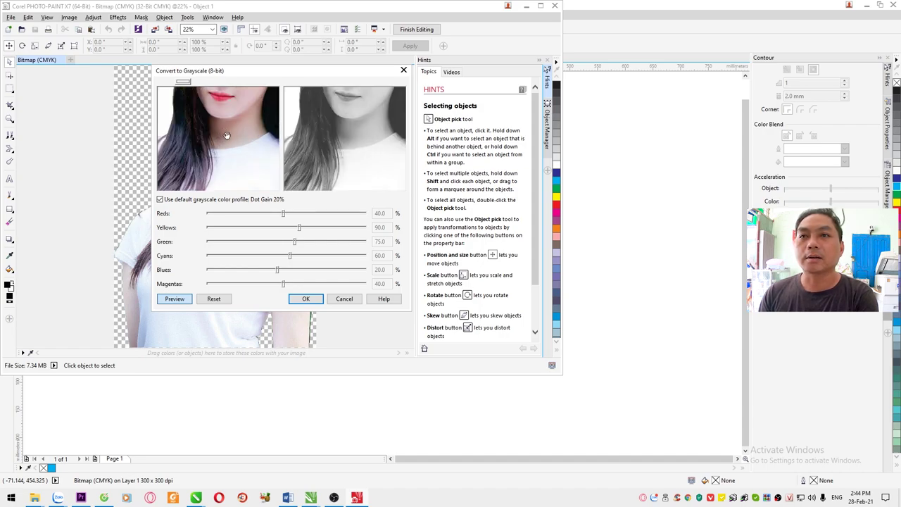
{"action": "right_click", "coordinate": [222, 132]}
{"action": "right_click", "coordinate": [223, 133]}
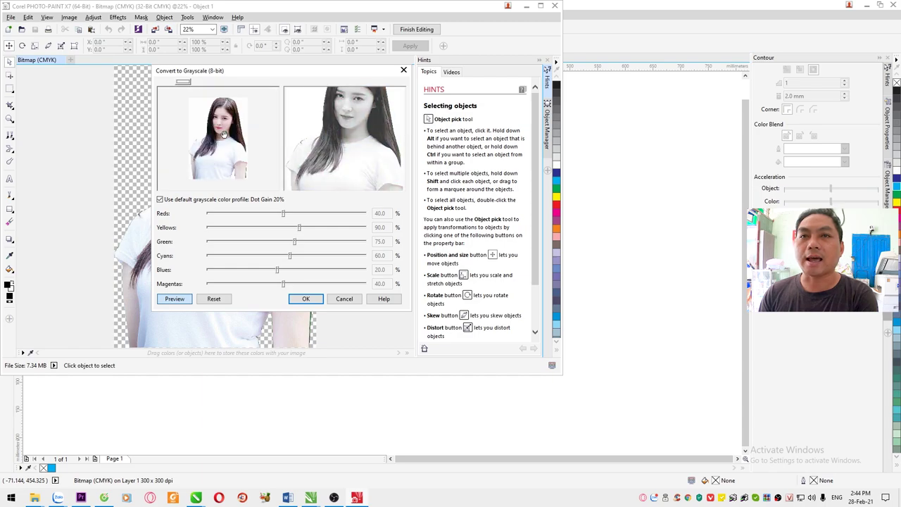
{"action": "left_click", "coordinate": [223, 133]}
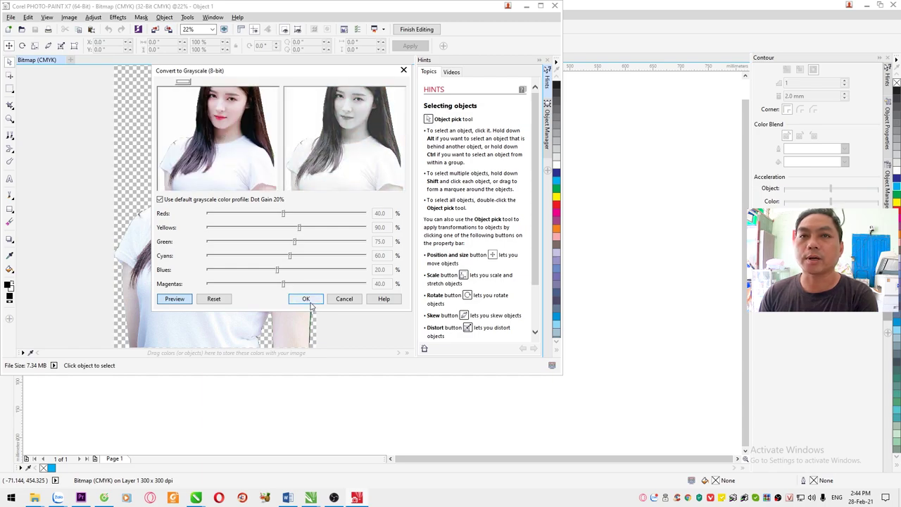
{"action": "left_click", "coordinate": [307, 299]}
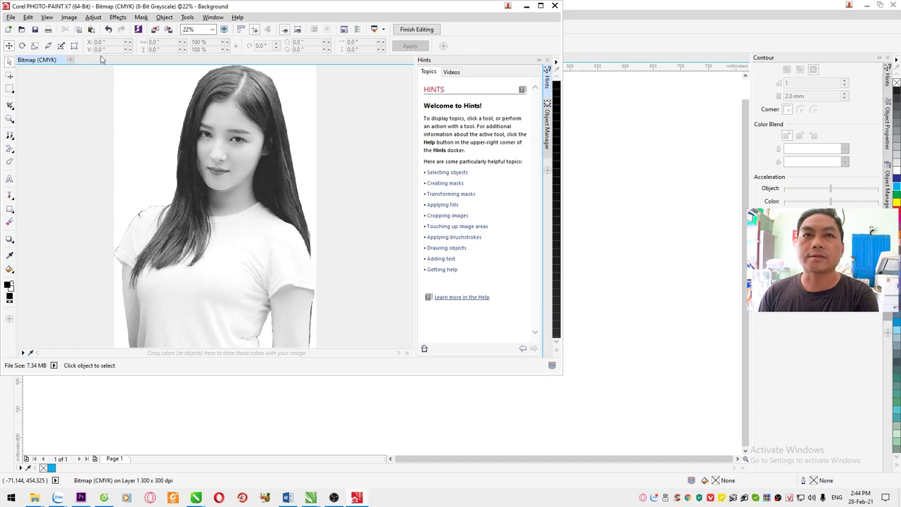
Open the 1-bit black-and-white conversion for the grayscale portrait and frame the woman's face in its preview
{"action": "left_click", "coordinate": [69, 19]}
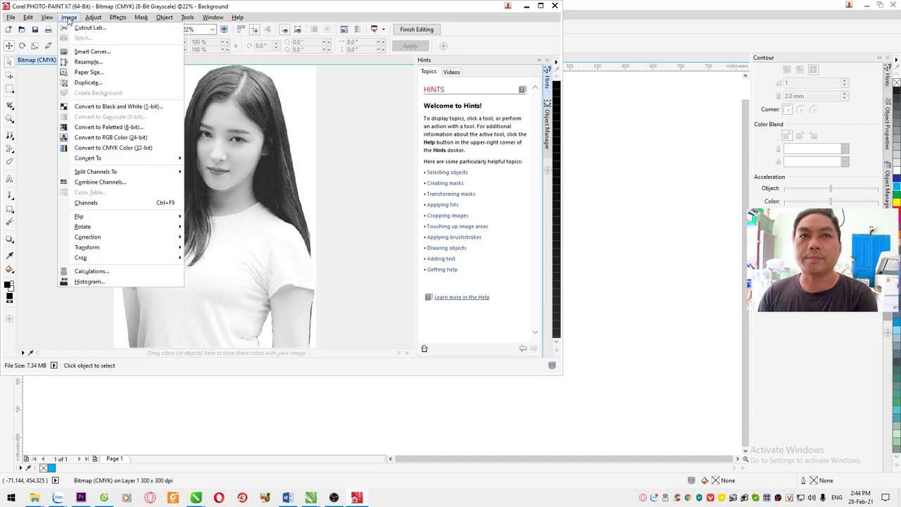
{"action": "left_click", "coordinate": [88, 108]}
{"action": "left_click_drag", "start_coordinate": [293, 184], "coordinate": [230, 134]}
{"action": "right_click", "coordinate": [231, 135]}
{"action": "right_click", "coordinate": [231, 134]}
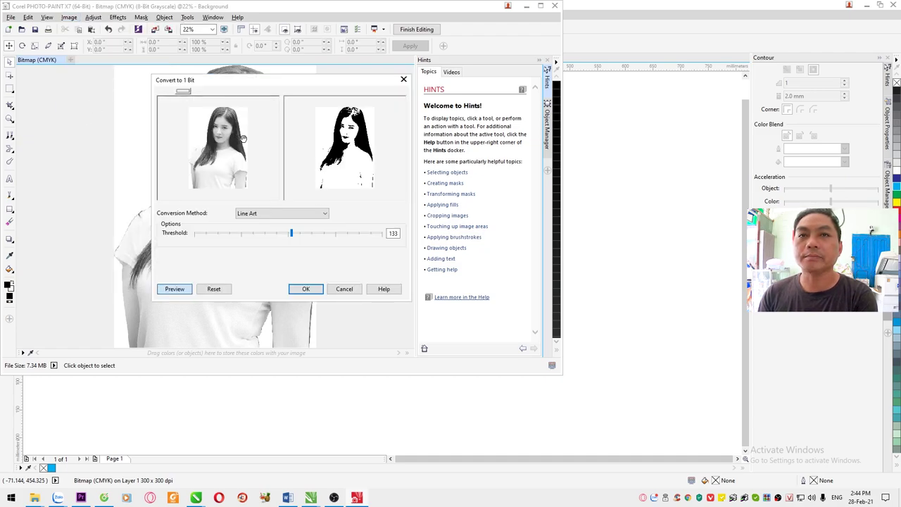
{"action": "left_click_drag", "start_coordinate": [246, 83], "coordinate": [341, 78]}
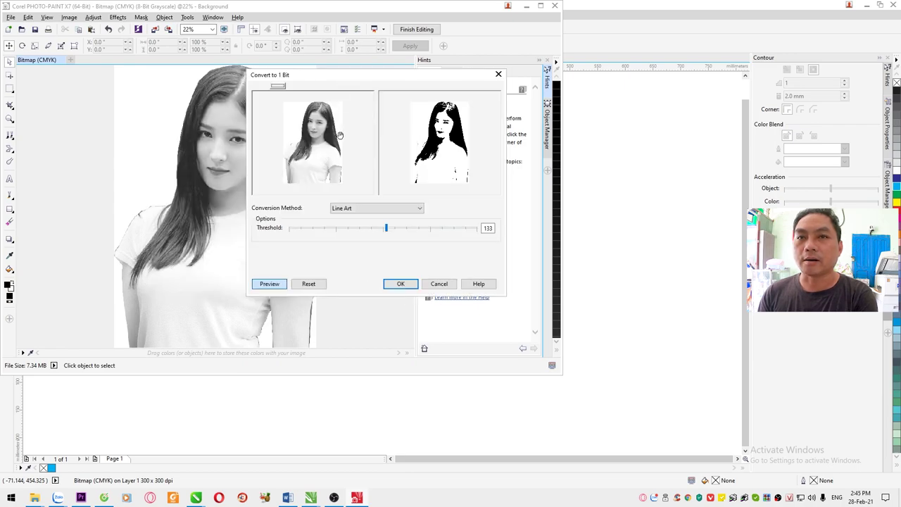
{"action": "left_click", "coordinate": [338, 135]}
{"action": "right_click", "coordinate": [339, 135]}
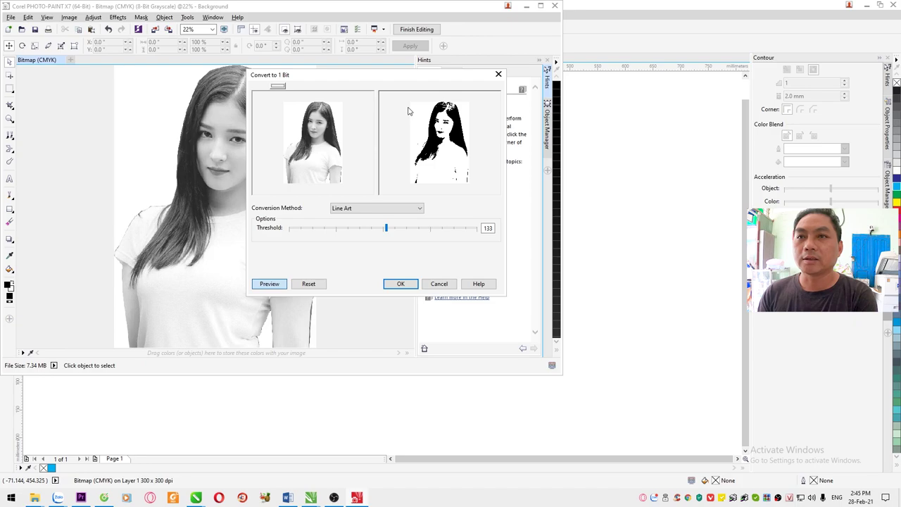
{"action": "left_click", "coordinate": [347, 128]}
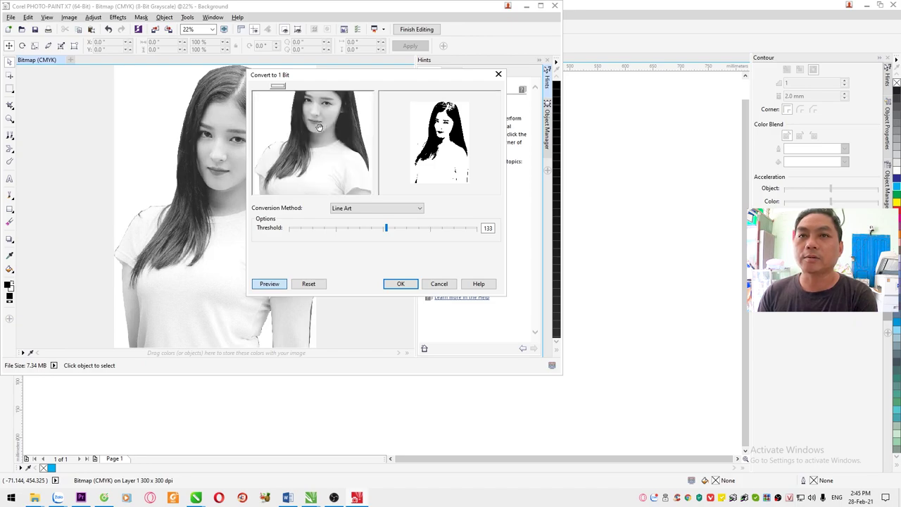
{"action": "left_click", "coordinate": [319, 129]}
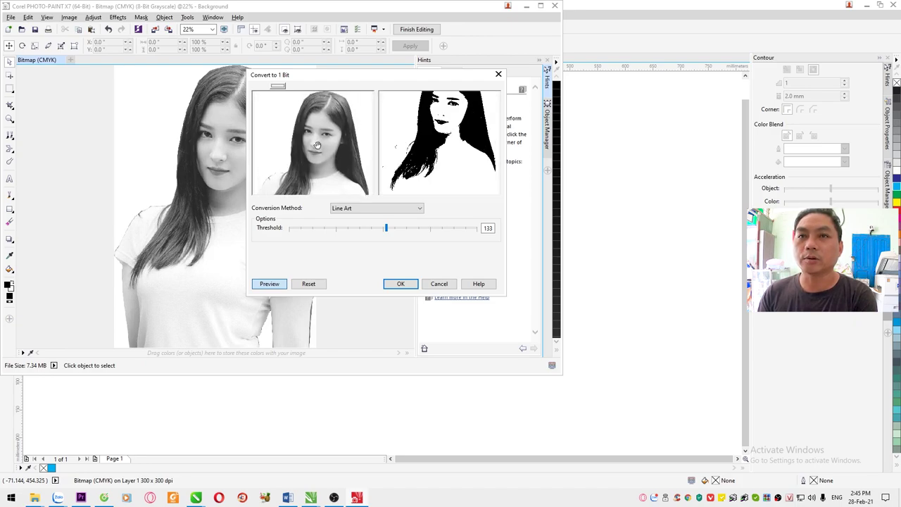
{"action": "left_click", "coordinate": [318, 147]}
{"action": "right_click", "coordinate": [318, 135]}
{"action": "left_click", "coordinate": [318, 136]}
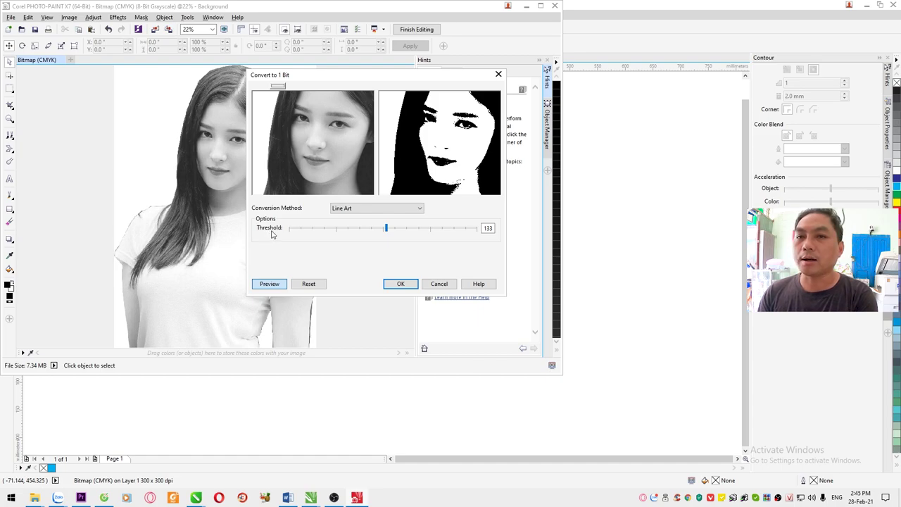
Set the Line Art threshold to 136 and apply the black-and-white conversion to the portrait
{"action": "left_click_drag", "start_coordinate": [387, 230], "coordinate": [354, 230]}
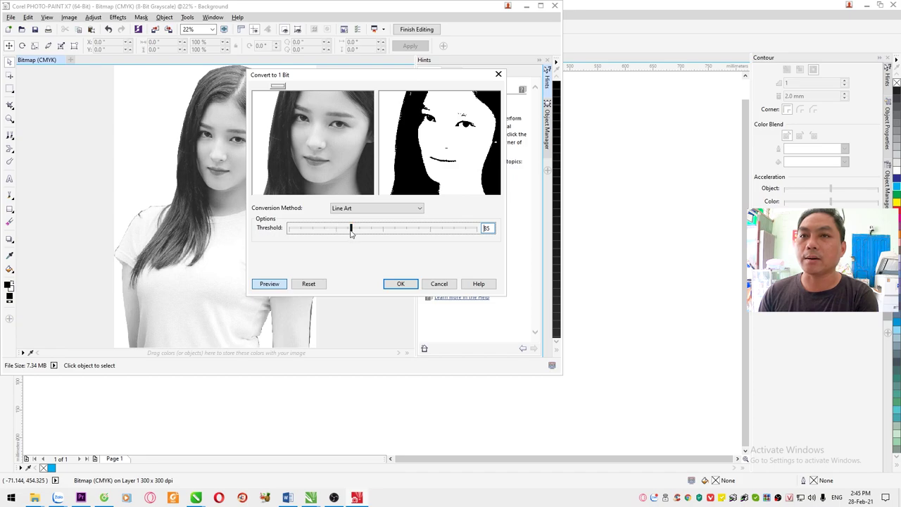
{"action": "left_click_drag", "start_coordinate": [351, 233], "coordinate": [391, 235]}
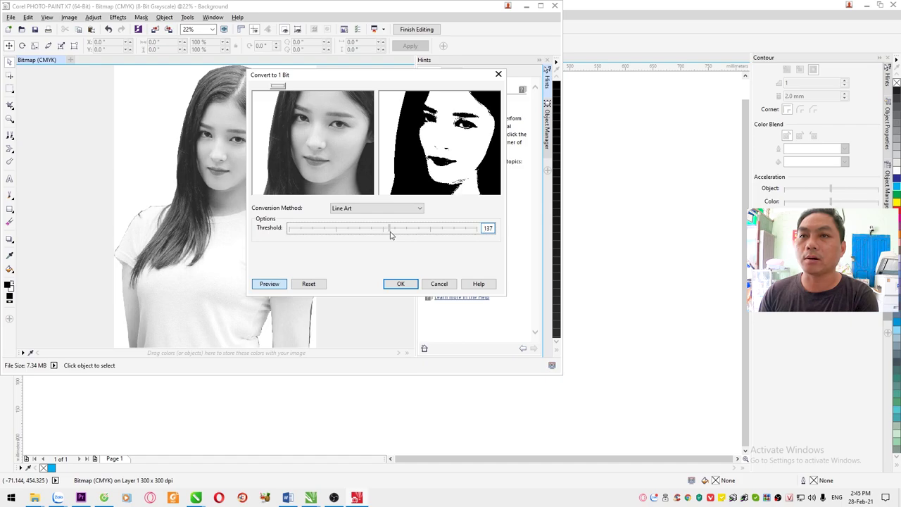
{"action": "left_click_drag", "start_coordinate": [391, 235], "coordinate": [394, 236]}
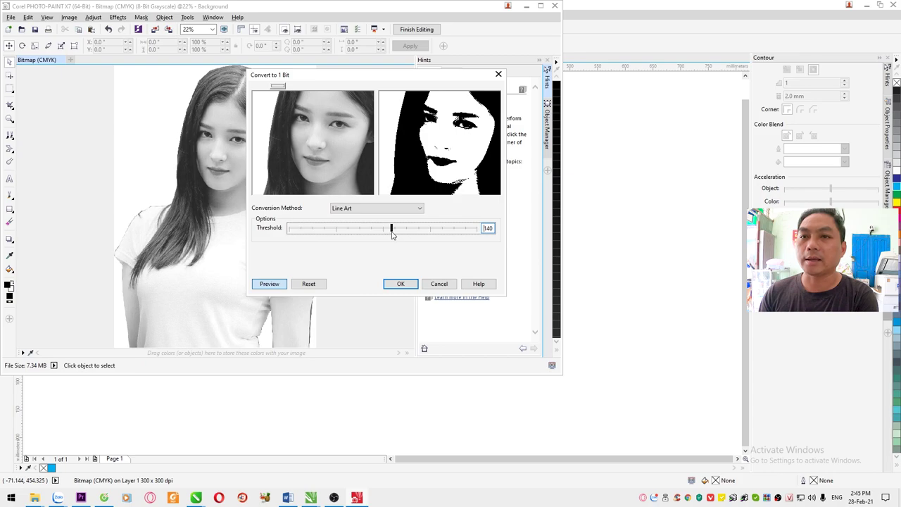
{"action": "left_click_drag", "start_coordinate": [393, 234], "coordinate": [388, 234]}
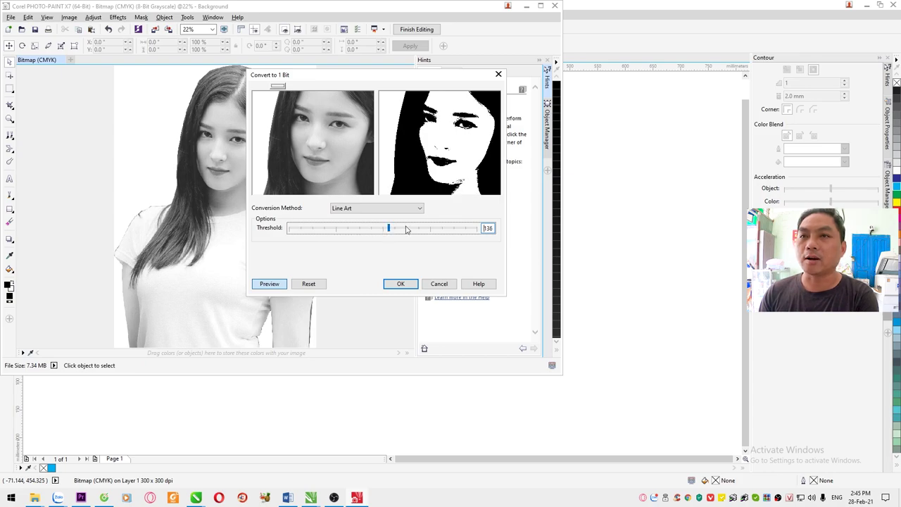
{"action": "left_click_drag", "start_coordinate": [314, 139], "coordinate": [318, 140]}
{"action": "right_click", "coordinate": [315, 138]}
{"action": "right_click", "coordinate": [315, 138]}
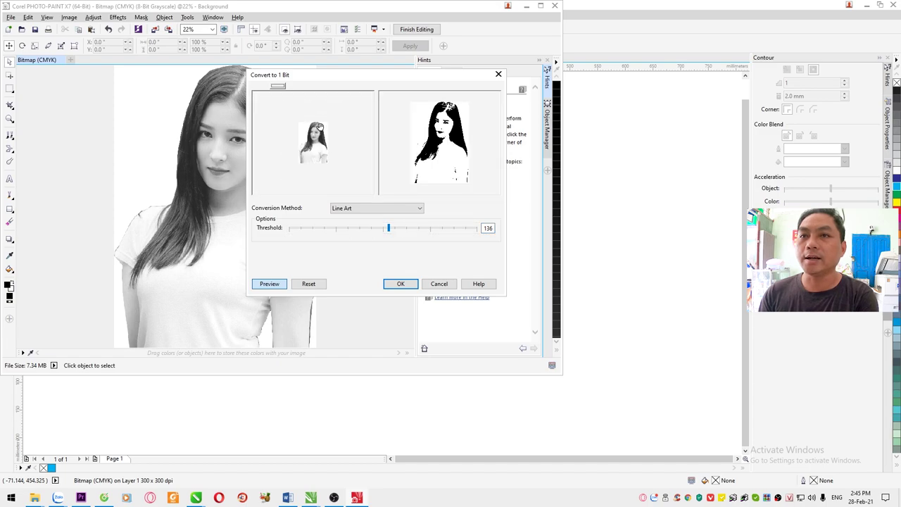
{"action": "left_click", "coordinate": [401, 285]}
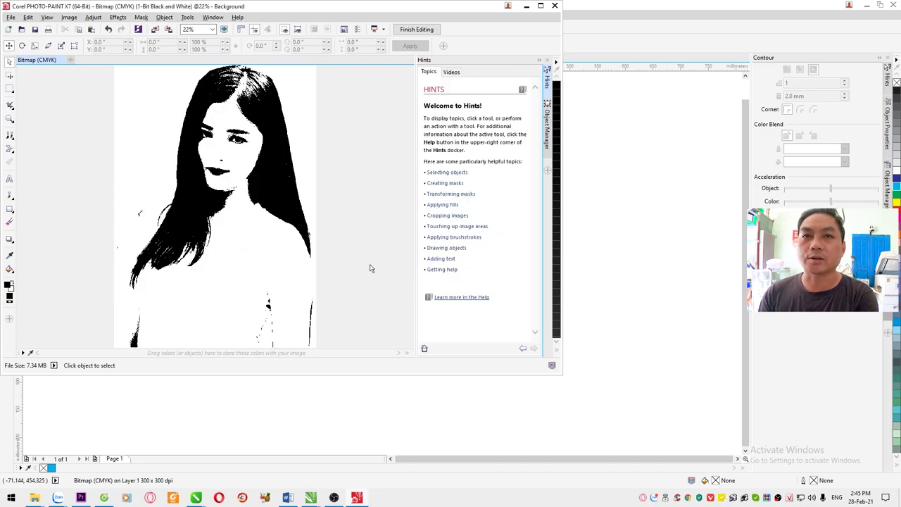
Save the black-and-white bitmap back into the CorelDRAW drawing and move it close beside the page, at about X 298 mm, Y 136 mm
{"action": "left_click", "coordinate": [34, 30]}
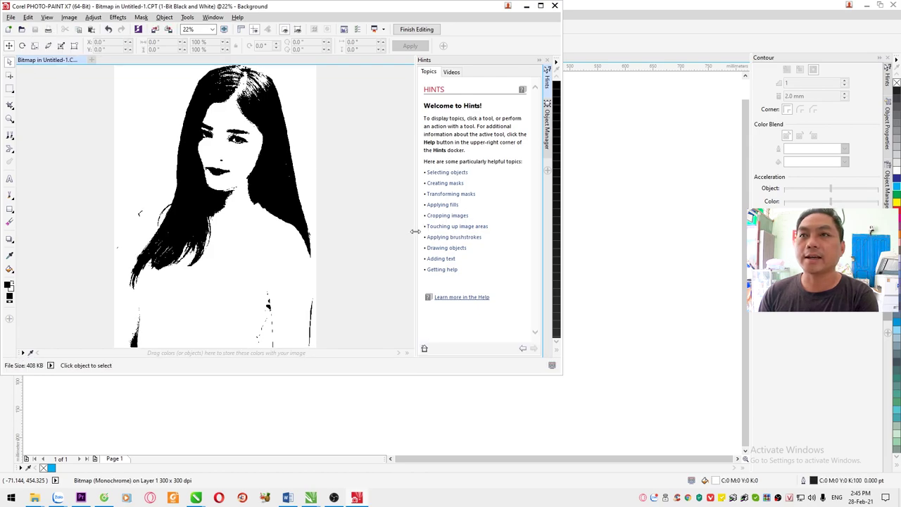
{"action": "left_click", "coordinate": [554, 6]}
{"action": "mouse_move", "coordinate": [470, 238]}
{"action": "left_mouse_down"}
{"action": "mouse_move", "coordinate": [551, 224]}
{"action": "mouse_move", "coordinate": [384, 195]}
{"action": "left_mouse_up"}
{"action": "scroll", "coordinate": [412, 187], "scroll_direction": "down", "scroll_amount": 2}
{"action": "scroll", "coordinate": [451, 194], "scroll_direction": "up", "scroll_amount": 3}
{"action": "scroll", "coordinate": [468, 204], "scroll_direction": "down", "scroll_amount": 2}
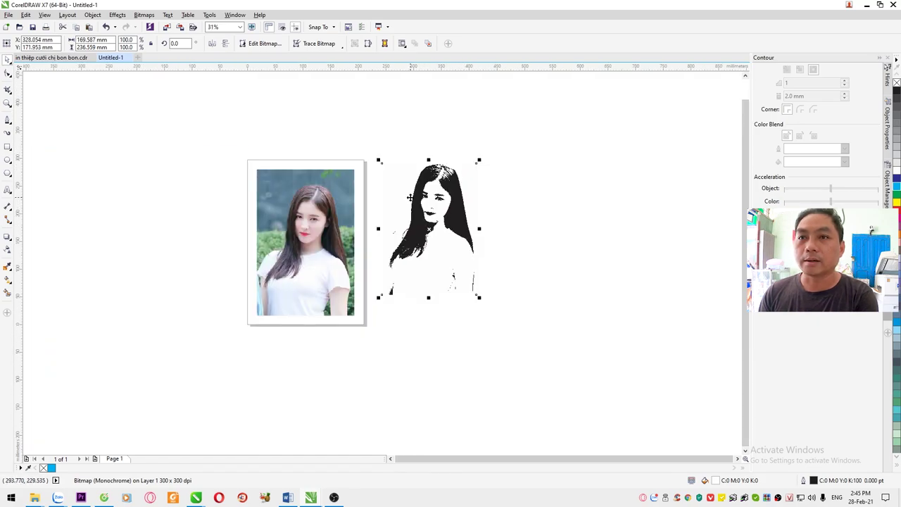
{"action": "scroll", "coordinate": [413, 198], "scroll_direction": "up", "scroll_amount": 2}
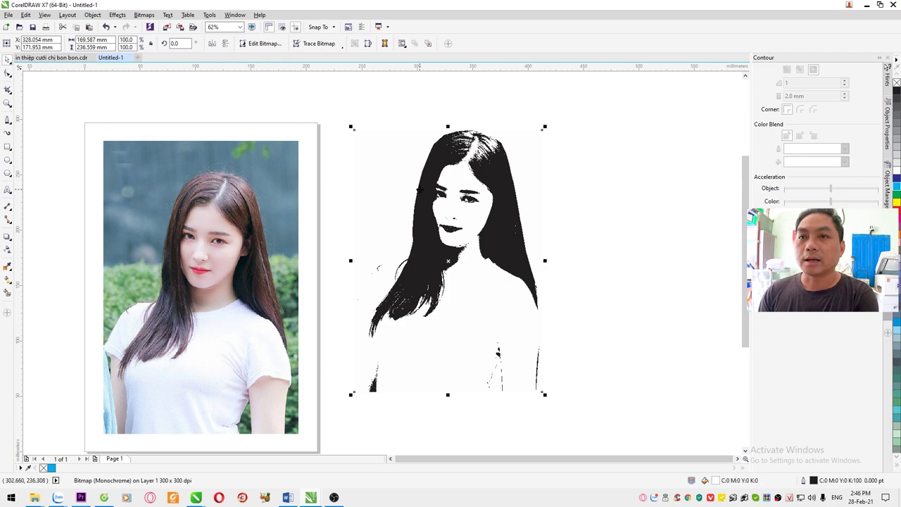
{"action": "scroll", "coordinate": [412, 184], "scroll_direction": "down", "scroll_amount": 2}
{"action": "left_click_drag", "start_coordinate": [440, 221], "coordinate": [423, 241]}
{"action": "left_click", "coordinate": [563, 235]}
{"action": "left_click", "coordinate": [412, 236]}
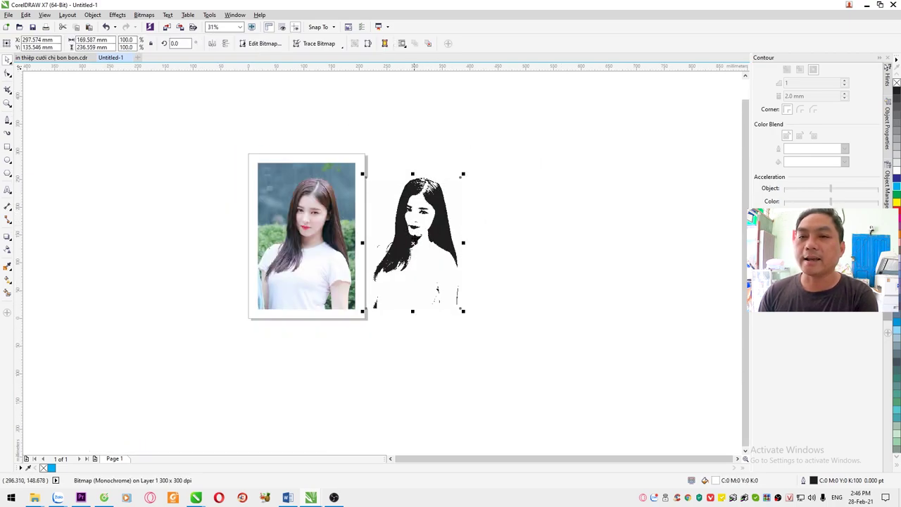
Place a duplicate of the black-and-white portrait beside it at about X 472 mm, Y 136 mm, and clear the selection
{"action": "left_click_drag", "start_coordinate": [405, 240], "coordinate": [503, 239]}
{"action": "right_click", "coordinate": [503, 239]}
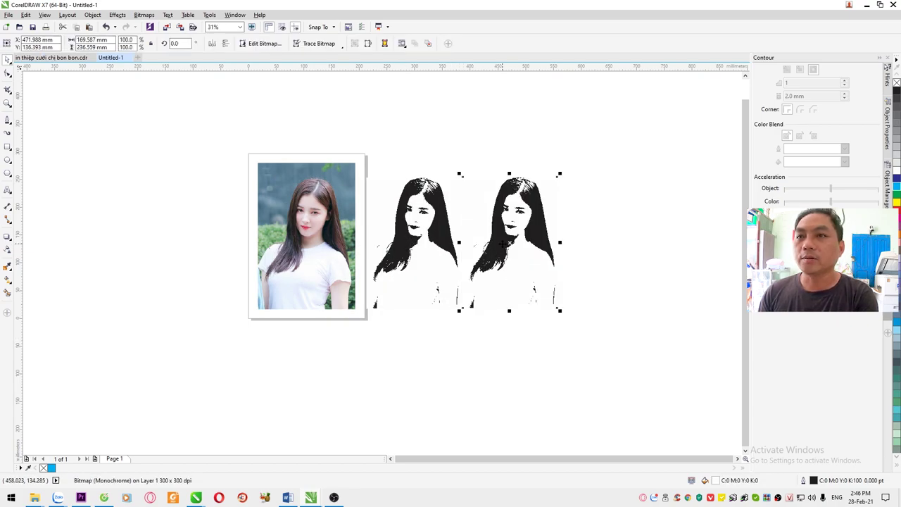
{"action": "scroll", "coordinate": [524, 250], "scroll_direction": "up", "scroll_amount": 3}
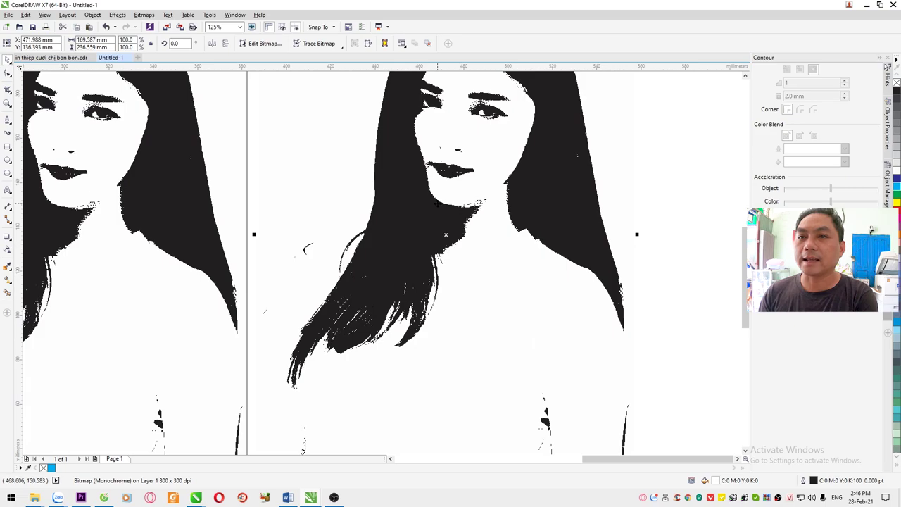
{"action": "scroll", "coordinate": [454, 215], "scroll_direction": "down", "scroll_amount": 1}
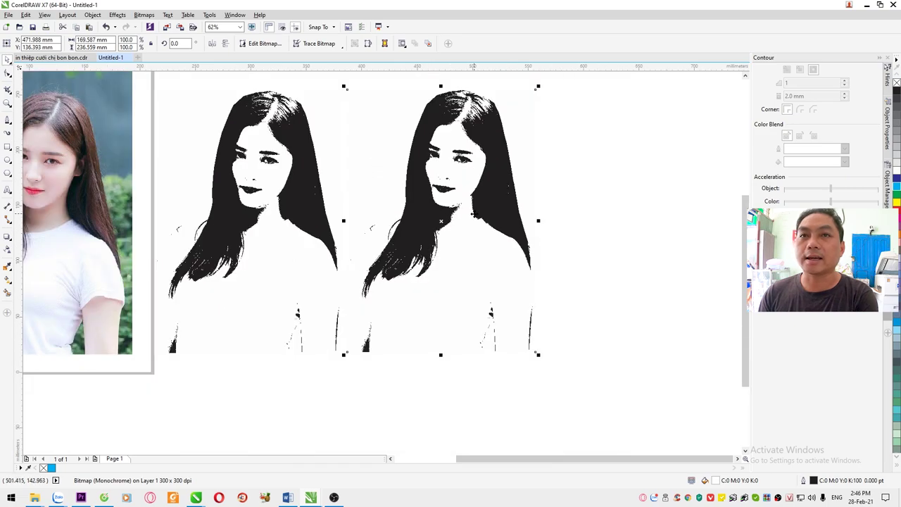
{"action": "left_click", "coordinate": [676, 197]}
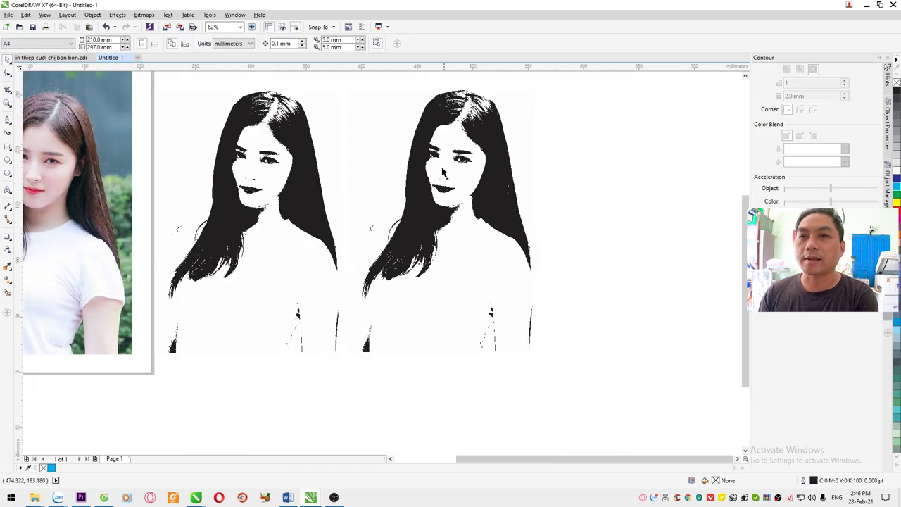
Outline-trace the duplicate black-and-white portrait as a high quality image, reducing the oversized bitmap and setting smoothing to 31
{"action": "left_click", "coordinate": [420, 199]}
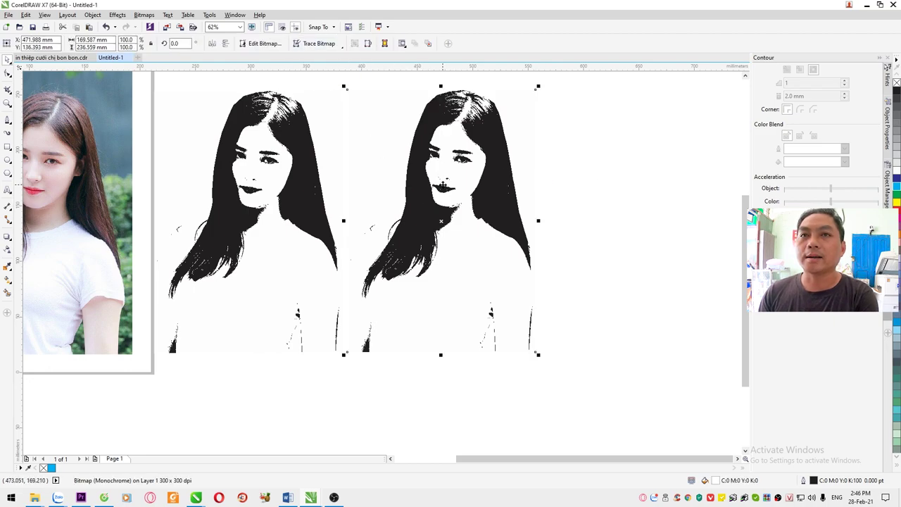
{"action": "left_click", "coordinate": [323, 46]}
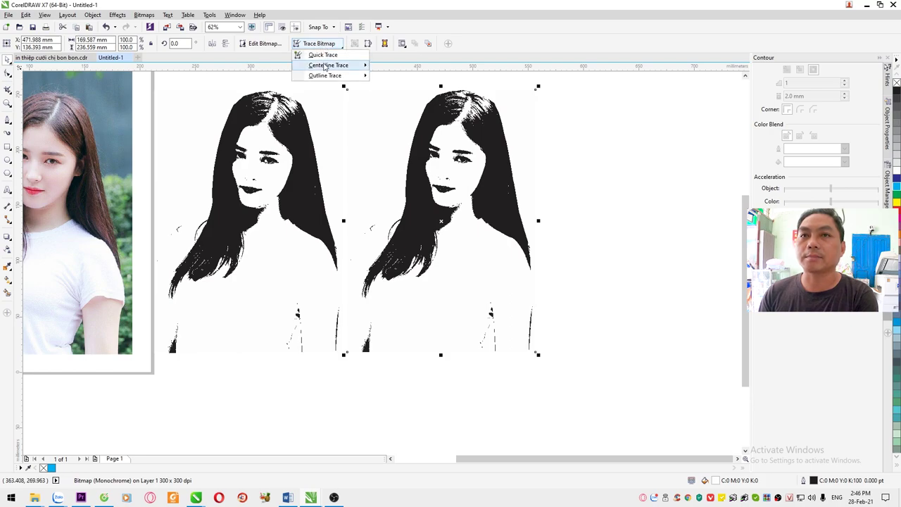
{"action": "mouse_move", "coordinate": [319, 81]}
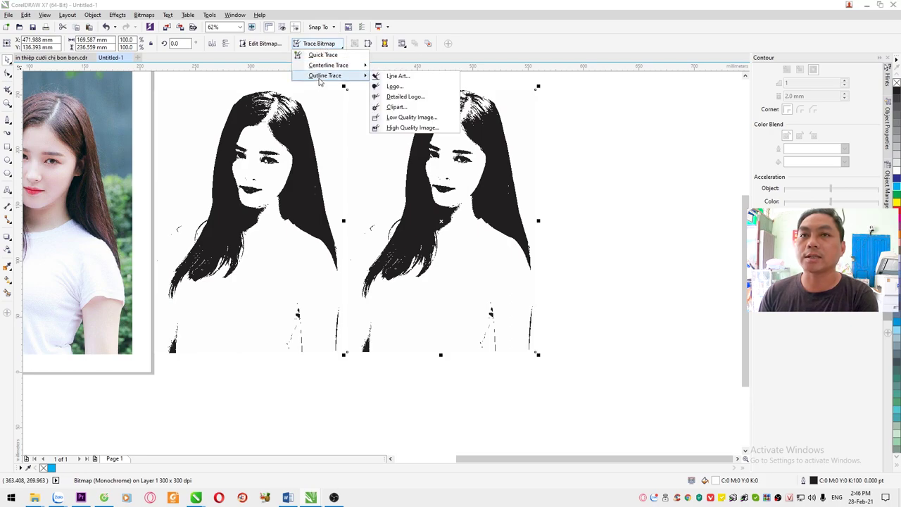
{"action": "left_click", "coordinate": [396, 128]}
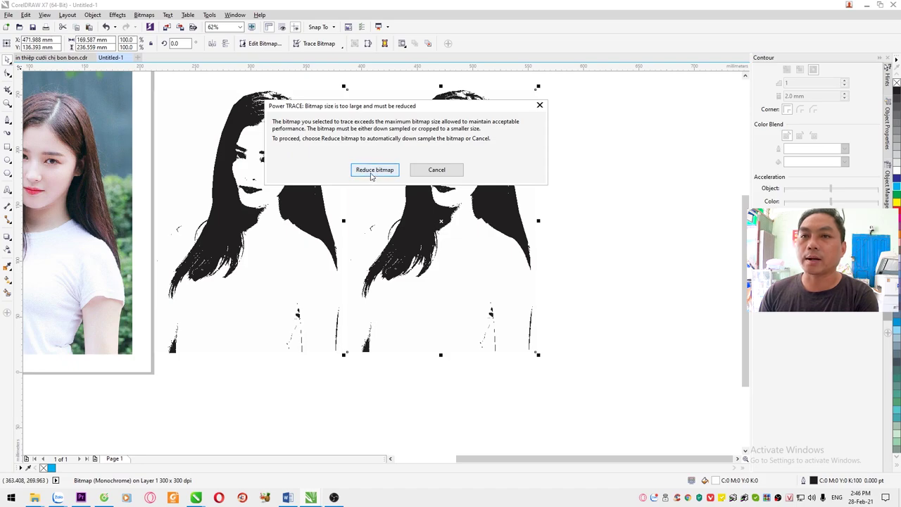
{"action": "left_click", "coordinate": [374, 171]}
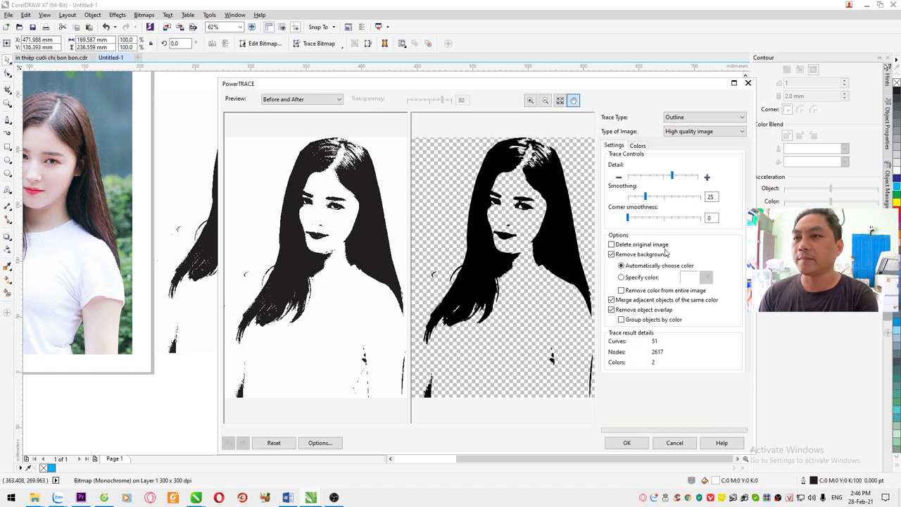
{"action": "mouse_move", "coordinate": [645, 197]}
{"action": "left_mouse_down"}
{"action": "mouse_move", "coordinate": [663, 198]}
{"action": "mouse_move", "coordinate": [650, 198]}
{"action": "left_mouse_up"}
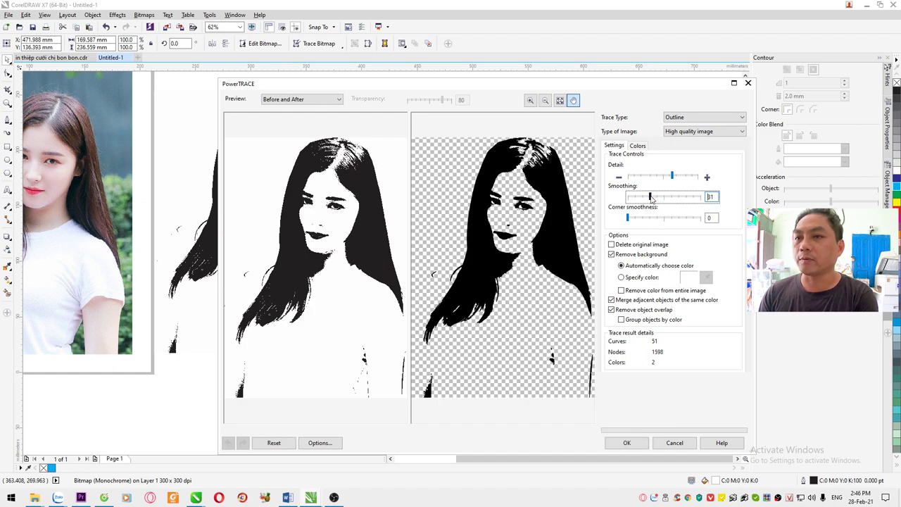
{"action": "left_click", "coordinate": [627, 443]}
Pull the traced vector portrait off its source and delete the duplicate bitmap underneath
{"action": "scroll", "coordinate": [406, 211], "scroll_direction": "down", "scroll_amount": 3}
{"action": "left_click_drag", "start_coordinate": [439, 209], "coordinate": [451, 211]}
{"action": "scroll", "coordinate": [411, 205], "scroll_direction": "up", "scroll_amount": 3}
{"action": "key", "text": "Delete"}
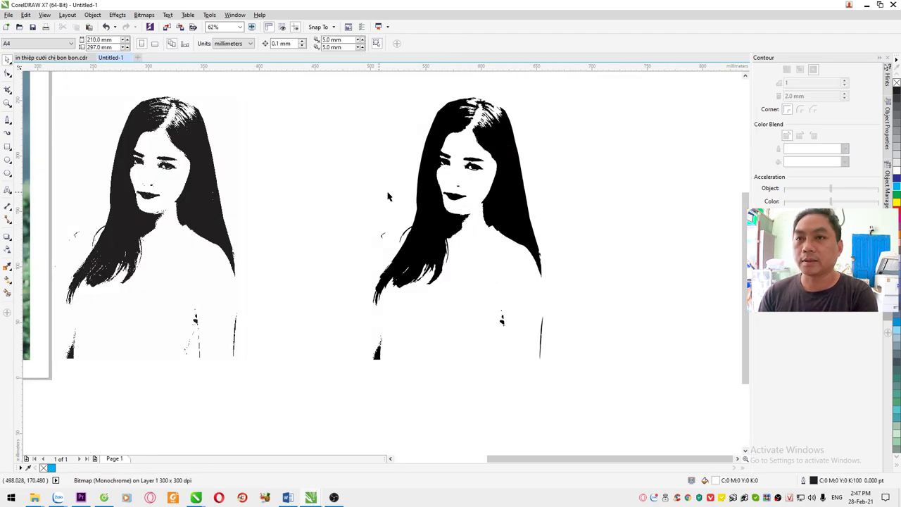
Move the traced portrait back beside the remaining black-and-white bitmap, at about X 484 mm, Y 141 mm, and clear the selection
{"action": "scroll", "coordinate": [549, 166], "scroll_direction": "down", "scroll_amount": 2}
{"action": "left_click", "coordinate": [471, 246]}
{"action": "left_click_drag", "start_coordinate": [471, 245], "coordinate": [421, 247]}
{"action": "left_click", "coordinate": [420, 314]}
{"action": "scroll", "coordinate": [422, 183], "scroll_direction": "up", "scroll_amount": 1}
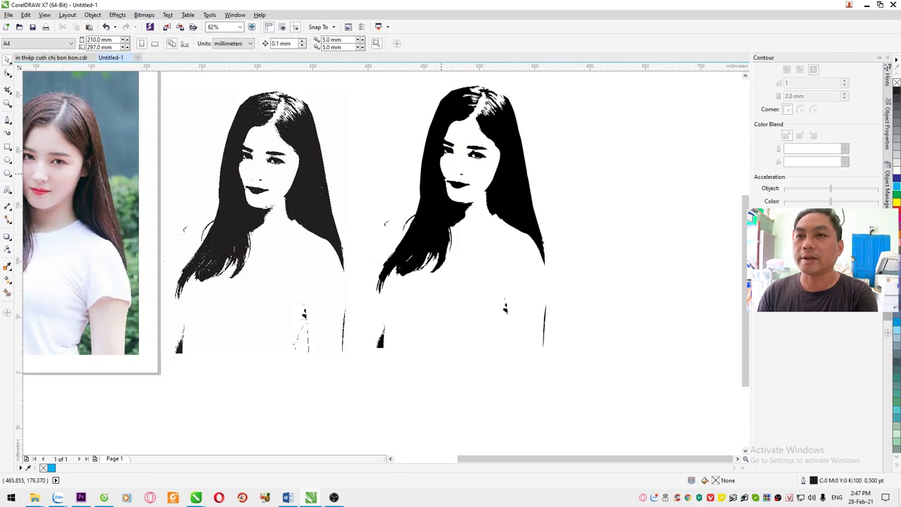
Ungroup the traced portrait completely and delete the stray hair strand floating beside the shoulder
{"action": "left_click", "coordinate": [399, 268]}
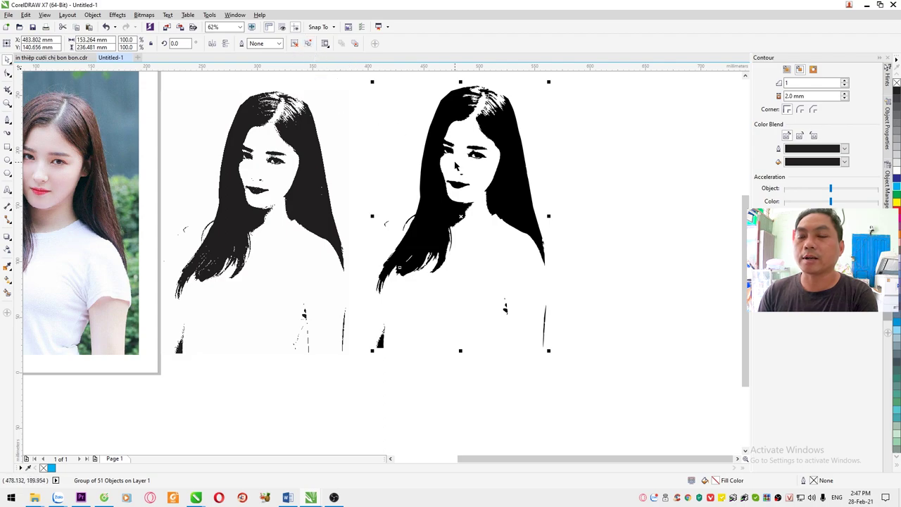
{"action": "left_click", "coordinate": [308, 44]}
{"action": "left_click", "coordinate": [384, 166]}
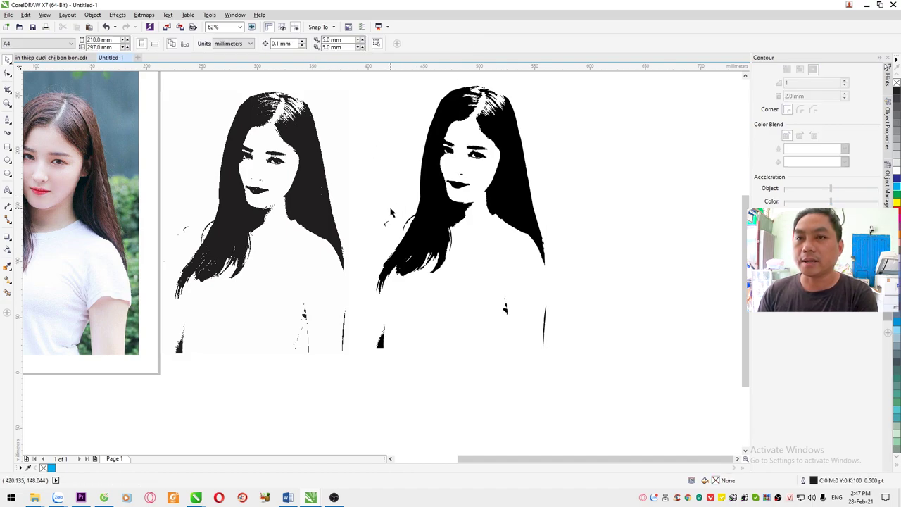
{"action": "left_click", "coordinate": [384, 224]}
{"action": "left_click", "coordinate": [395, 236]}
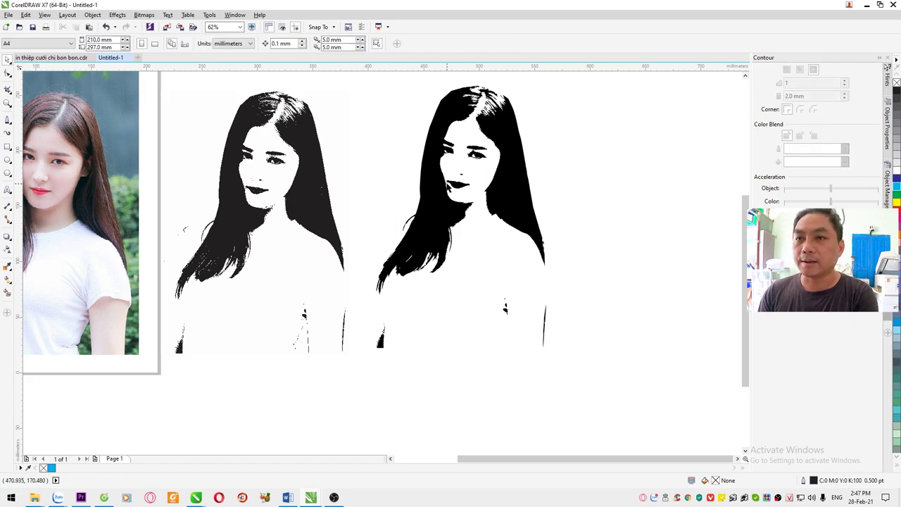
Fill all shapes of the traced portrait with cyan (C100 M0 Y0 K0) and clear the selection
{"action": "scroll", "coordinate": [423, 205], "scroll_direction": "down", "scroll_amount": 1}
{"action": "left_click_drag", "start_coordinate": [556, 107], "coordinate": [391, 310]}
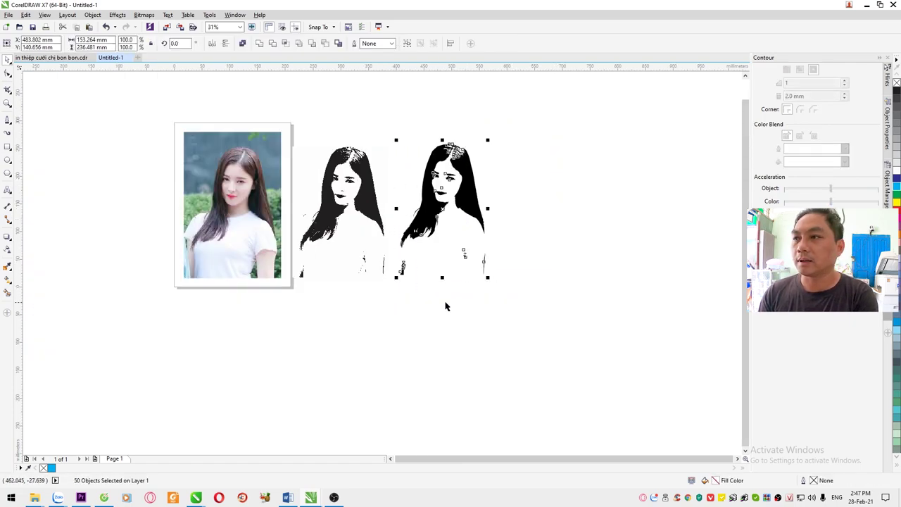
{"action": "left_click", "coordinate": [896, 184]}
{"action": "left_click", "coordinate": [585, 310]}
Delete the small filled shapes covering the highlights in both eyes of the cyan portrait
{"action": "scroll", "coordinate": [442, 183], "scroll_direction": "up", "scroll_amount": 5}
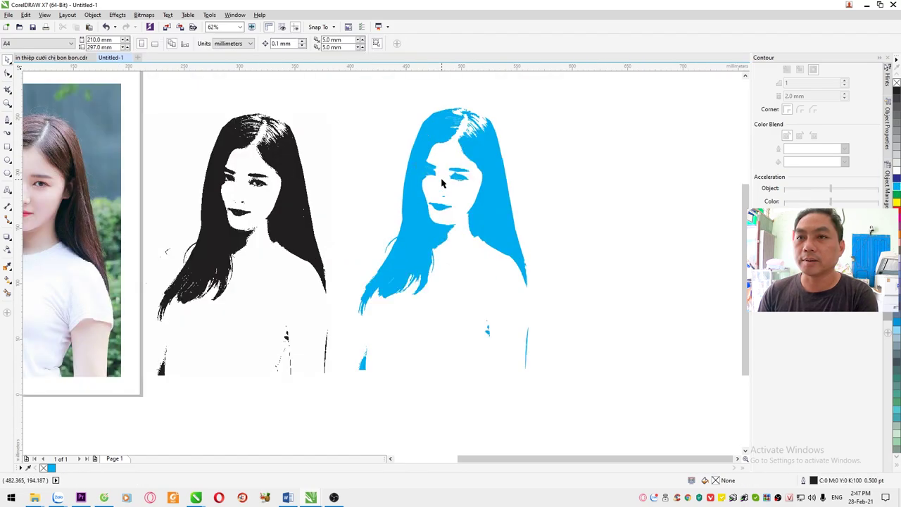
{"action": "left_click", "coordinate": [498, 176]}
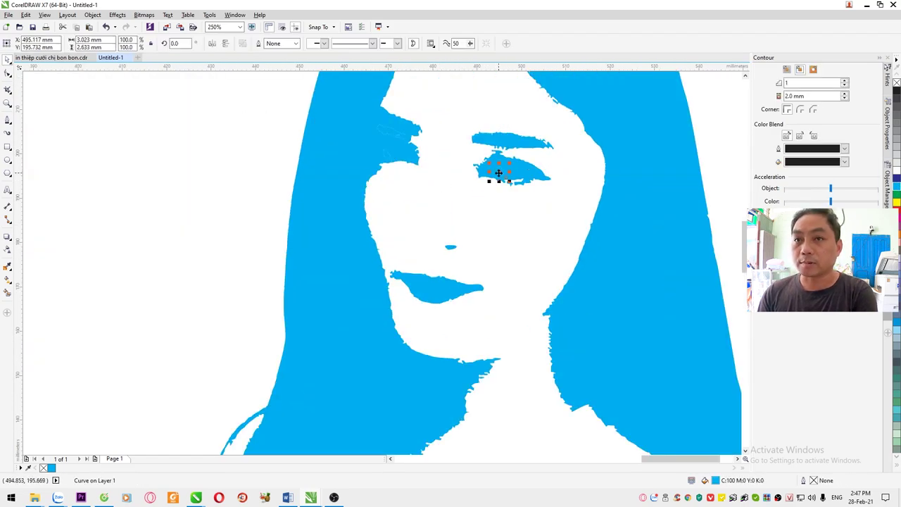
{"action": "key", "text": "Delete"}
{"action": "scroll", "coordinate": [386, 160], "scroll_direction": "down", "scroll_amount": 4}
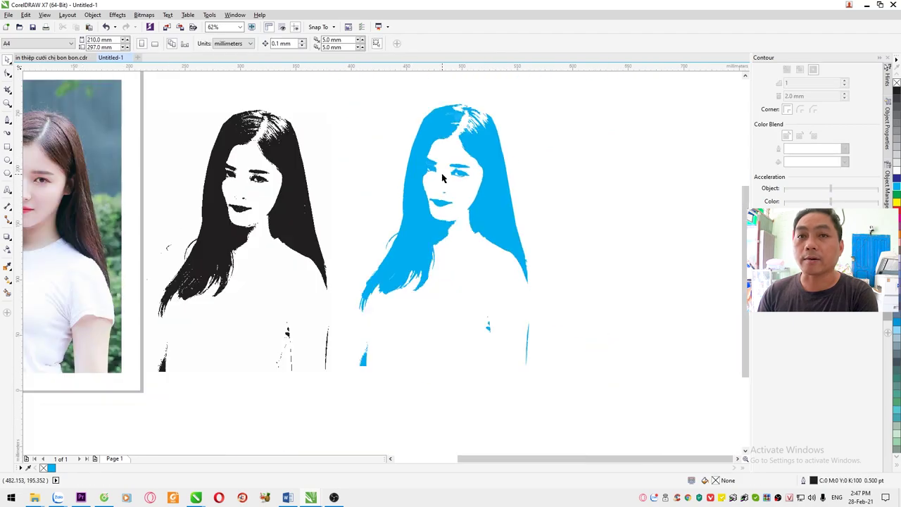
{"action": "scroll", "coordinate": [423, 174], "scroll_direction": "up", "scroll_amount": 5}
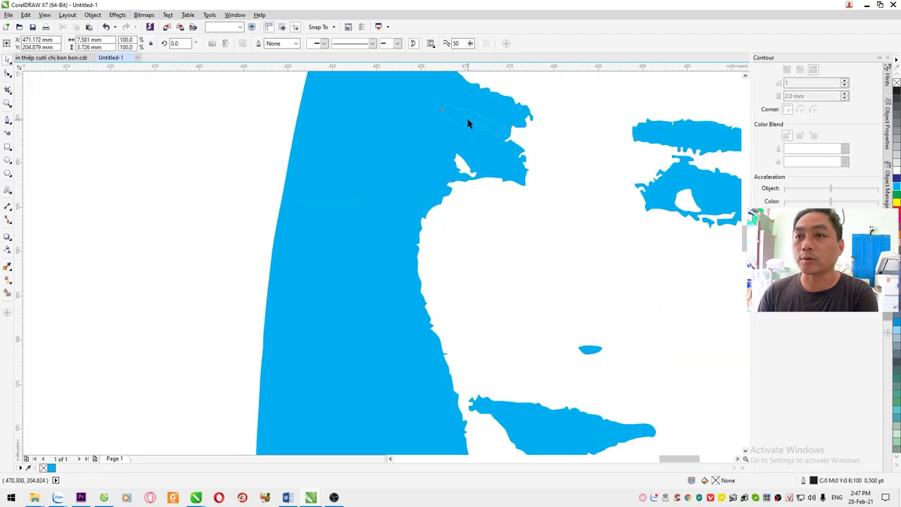
{"action": "scroll", "coordinate": [495, 136], "scroll_direction": "down", "scroll_amount": 5}
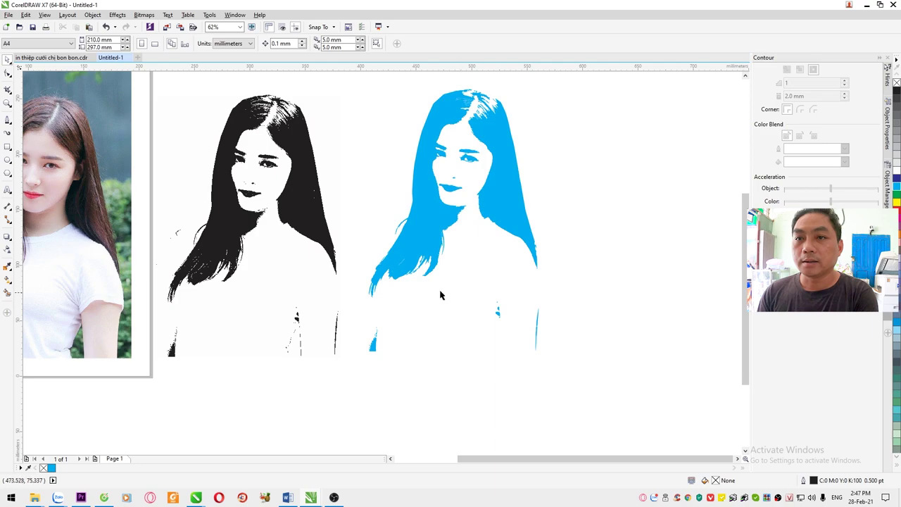
Move the whole traced portrait to about X 466 mm, Y 139 mm, and fill it with orange (C0 M60 Y100 K0)
{"action": "left_click_drag", "start_coordinate": [371, 200], "coordinate": [456, 322]}
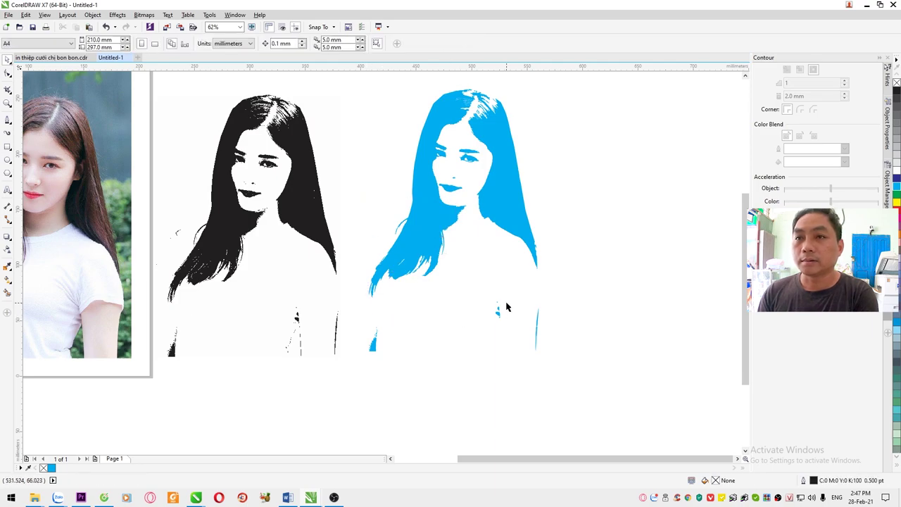
{"action": "scroll", "coordinate": [503, 224], "scroll_direction": "down", "scroll_amount": 2}
{"action": "left_click_drag", "start_coordinate": [591, 125], "coordinate": [421, 318]}
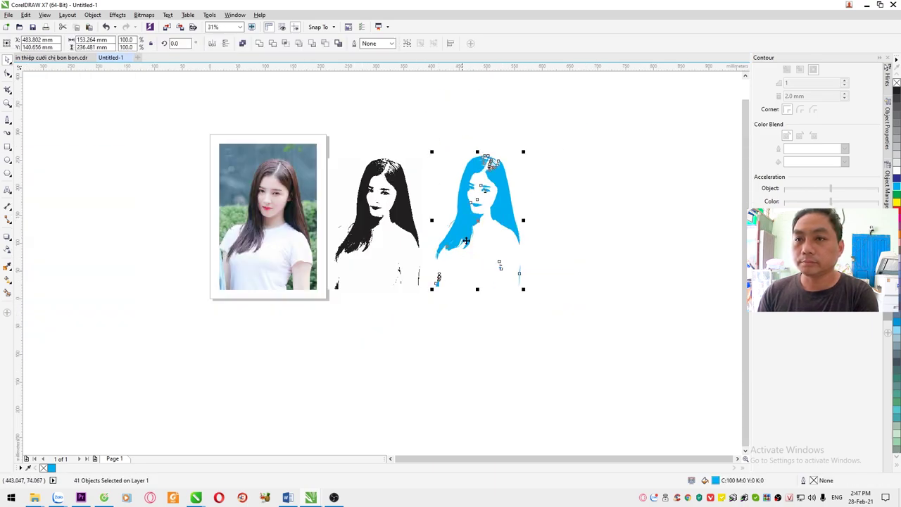
{"action": "left_click_drag", "start_coordinate": [466, 231], "coordinate": [462, 226]}
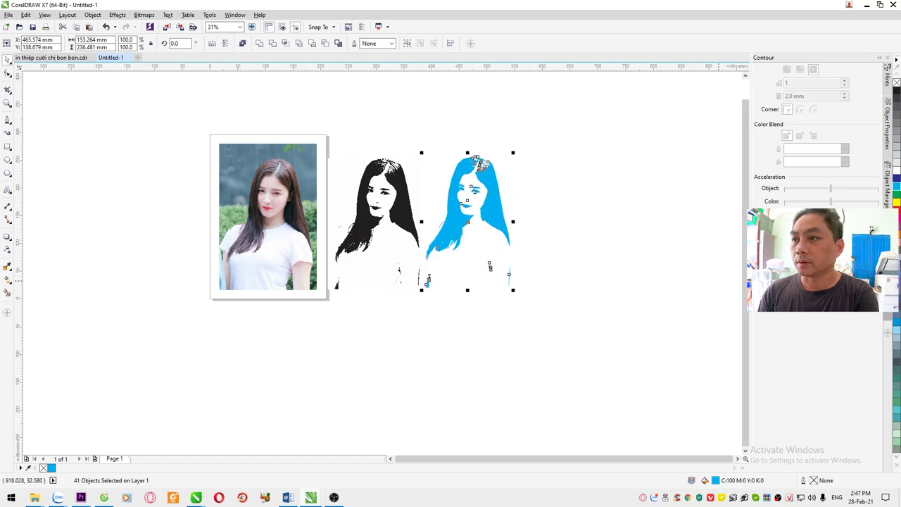
{"action": "left_click", "coordinate": [896, 195]}
{"action": "left_click", "coordinate": [587, 316]}
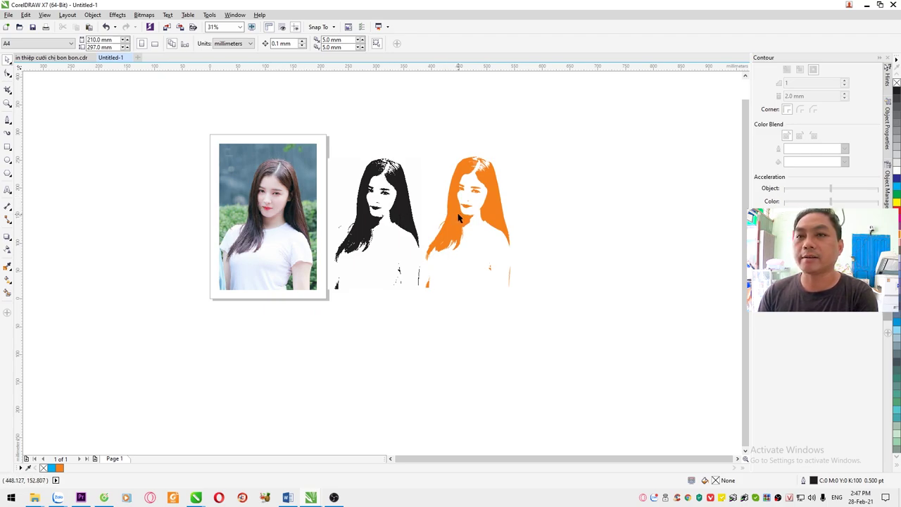
Select all the shapes of the orange traced portrait
{"action": "left_click_drag", "start_coordinate": [584, 158], "coordinate": [423, 302]}
{"action": "left_click", "coordinate": [255, 135]}
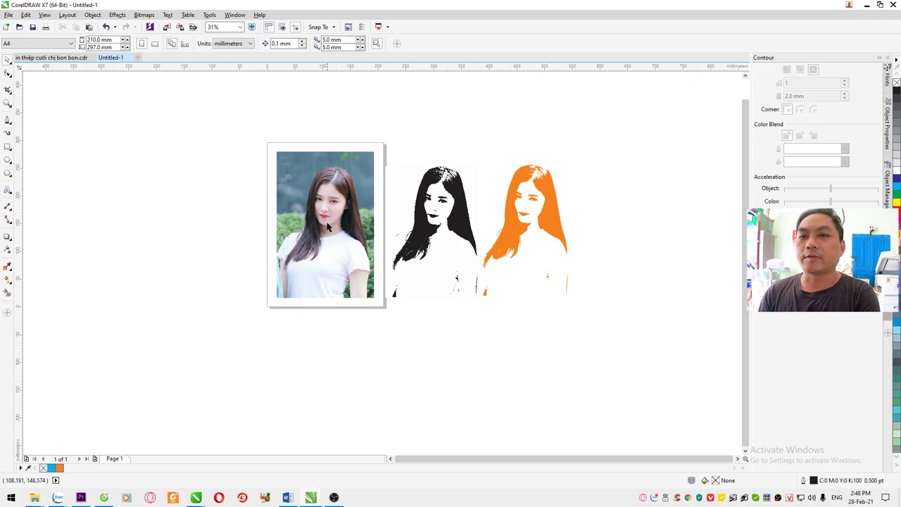
{"action": "left_click_drag", "start_coordinate": [659, 153], "coordinate": [482, 316]}
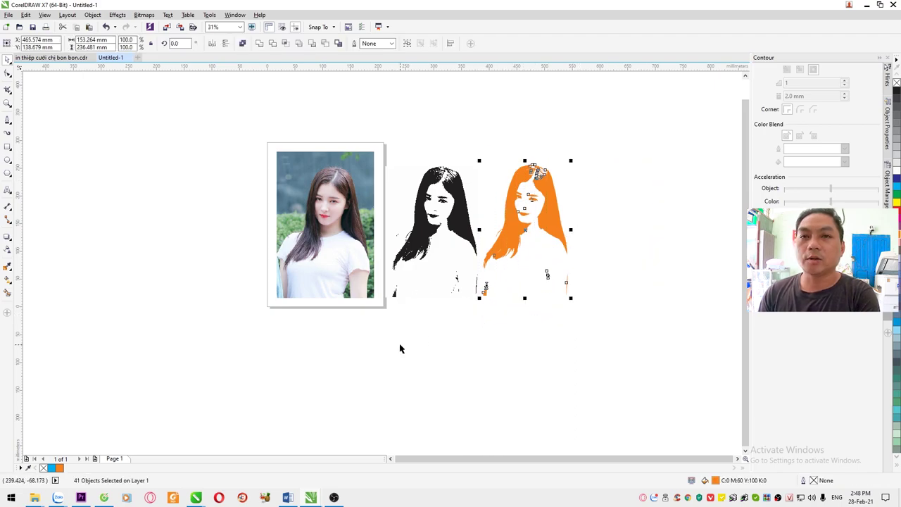